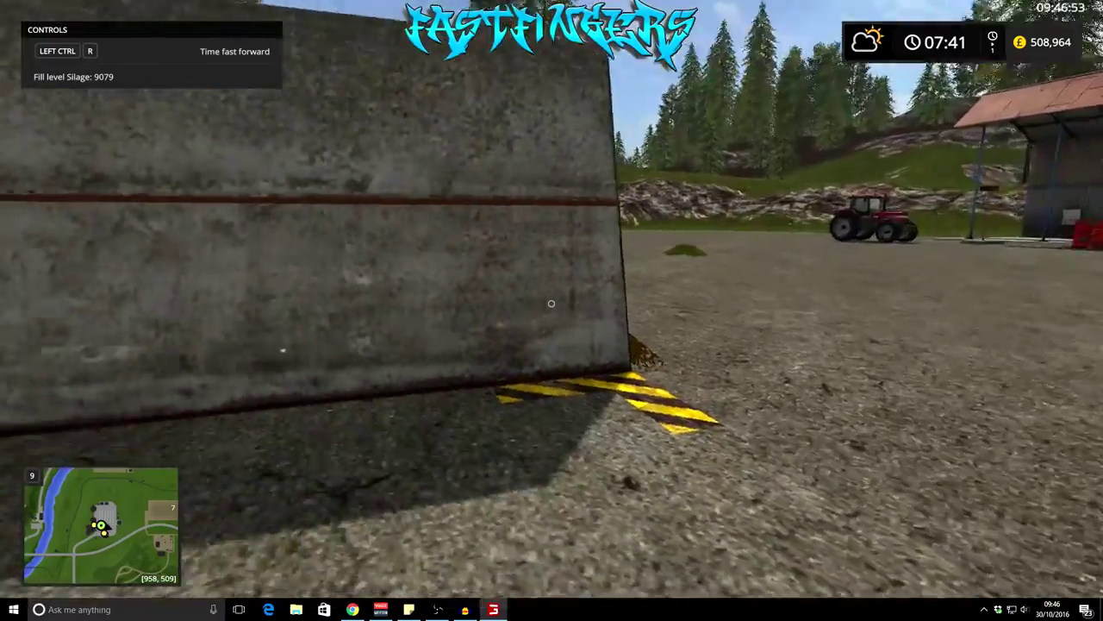
# Walk around the bunker silos, finding one still holding 9079 silage, then bring up the in-game menu.
pyautogui.press('w')
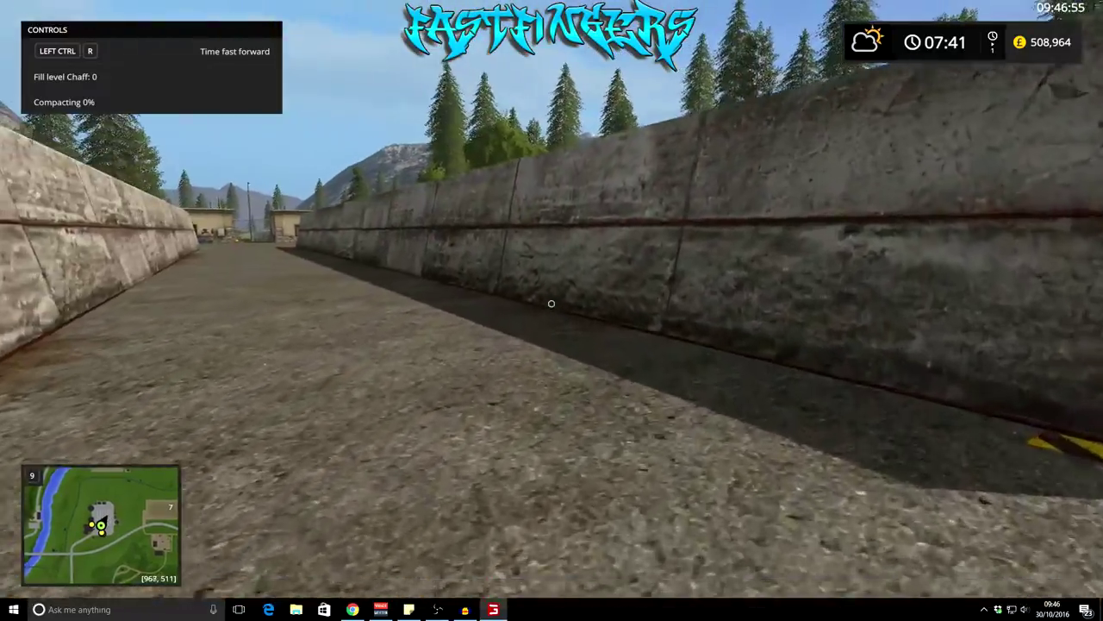
pyautogui.press('w')
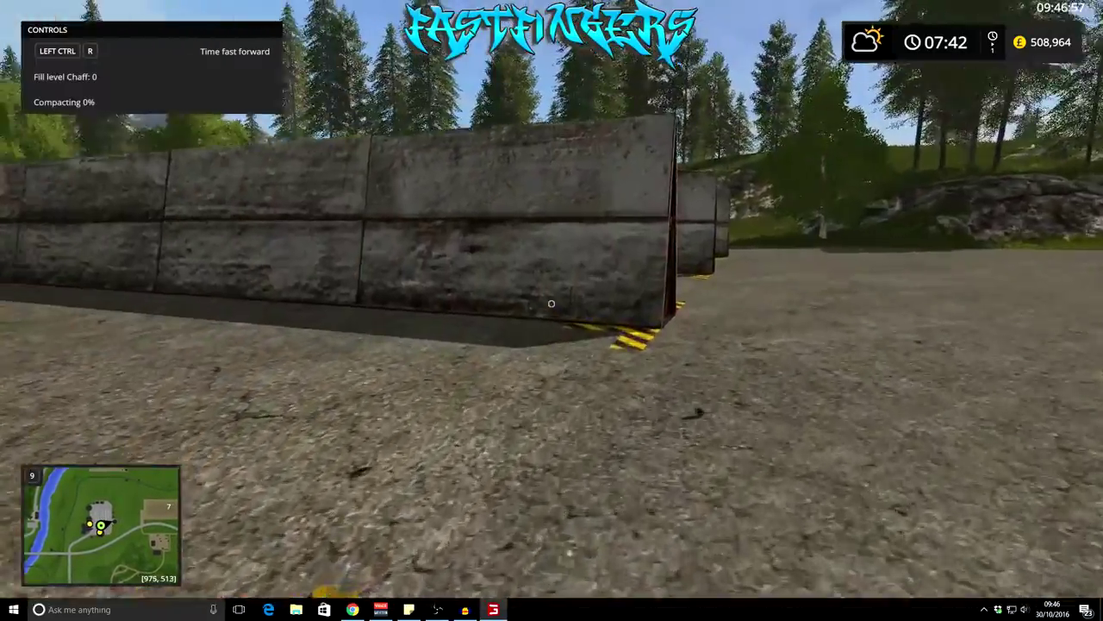
pyautogui.press('w')
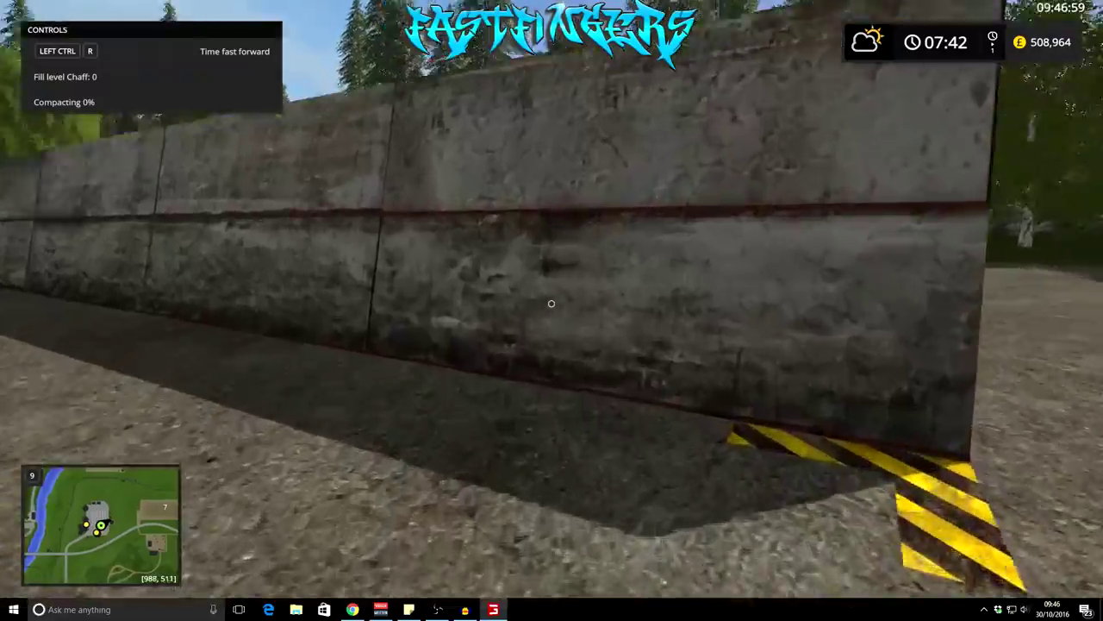
pyautogui.press('w')
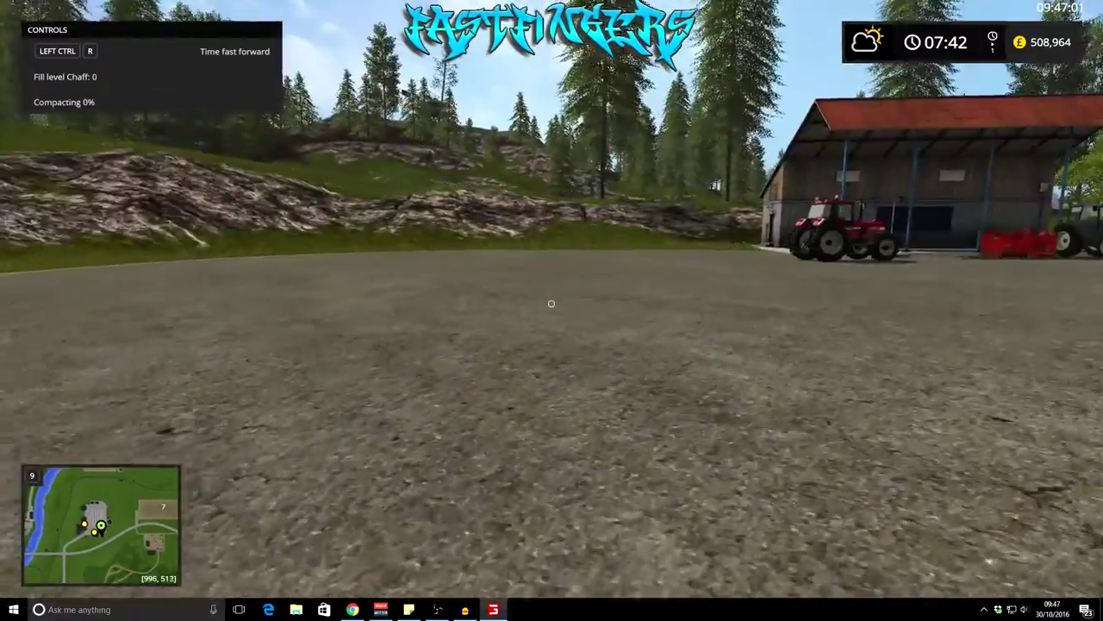
pyautogui.press('w')
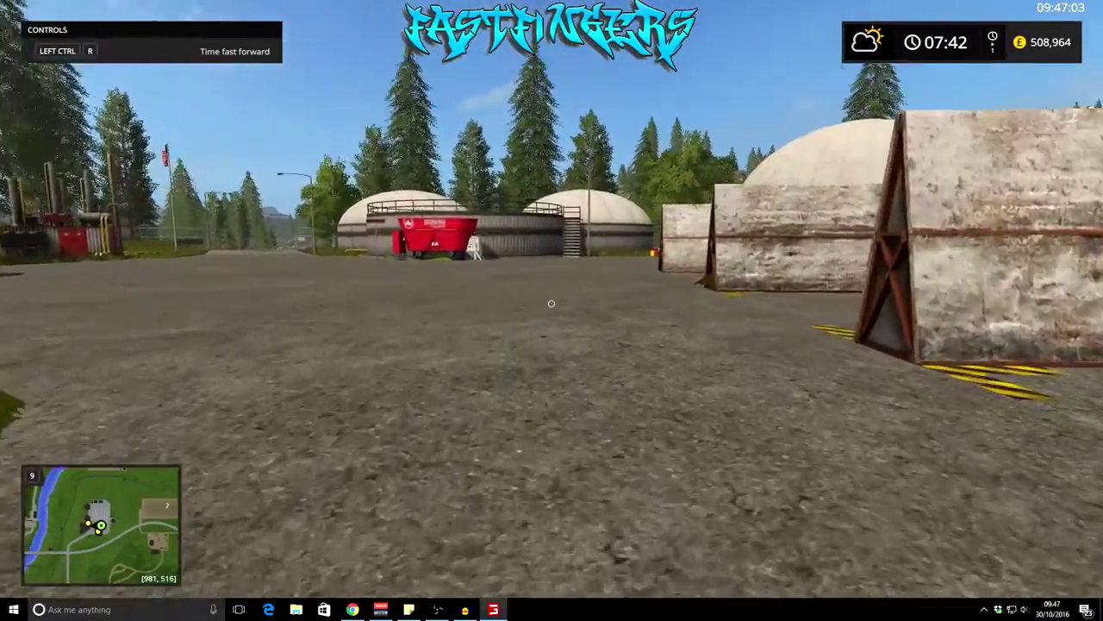
pyautogui.press('w')
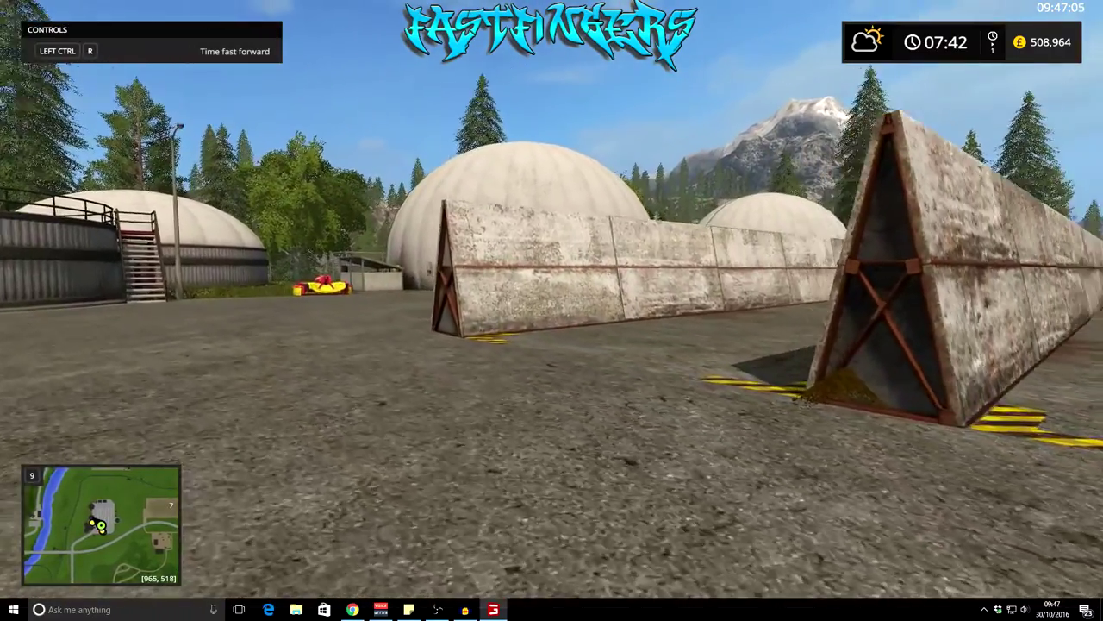
pyautogui.press('w')
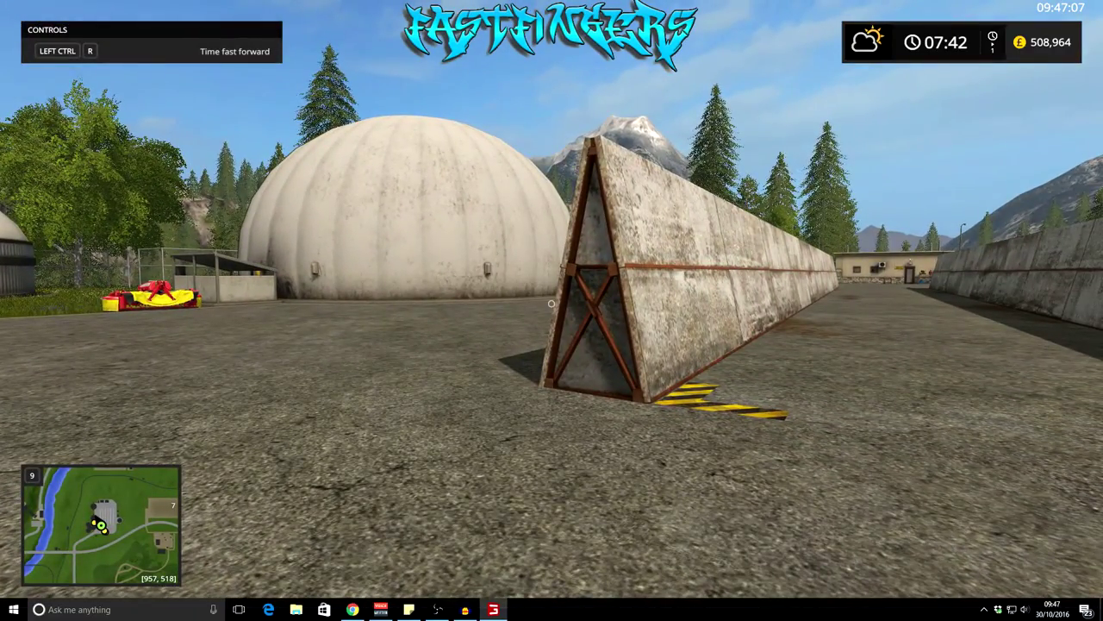
pyautogui.press('Escape')
# Quit the game, browse to Documents > My Games > FarmingSimulator2017 > savegame4 and right-click vehicles.xml.
pyautogui.hotkey('alt', 'F4')
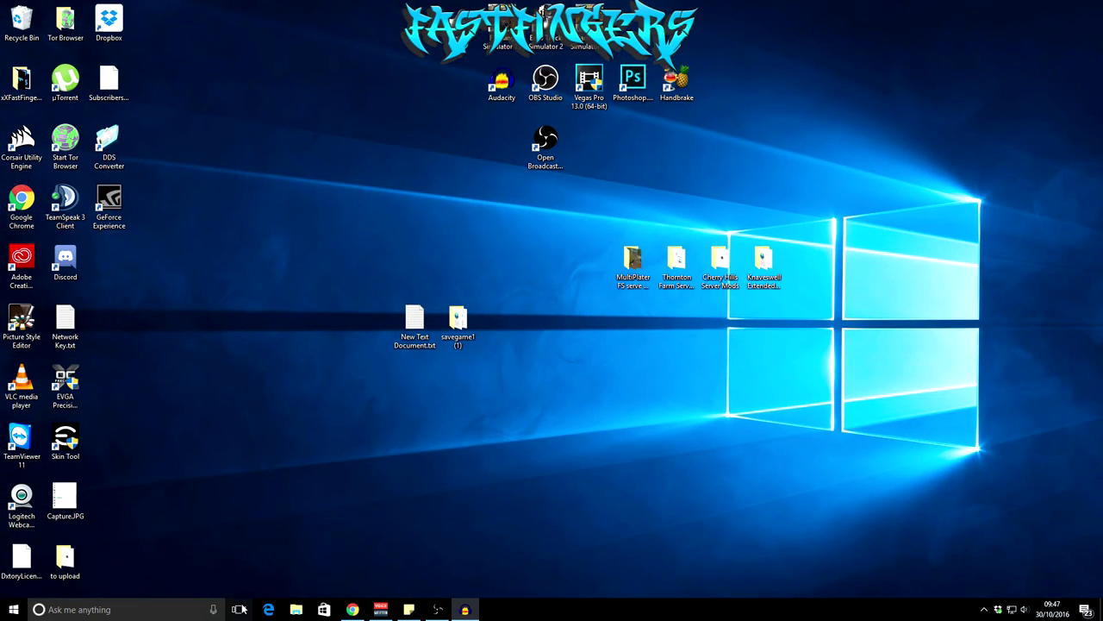
pyautogui.press('super+e')
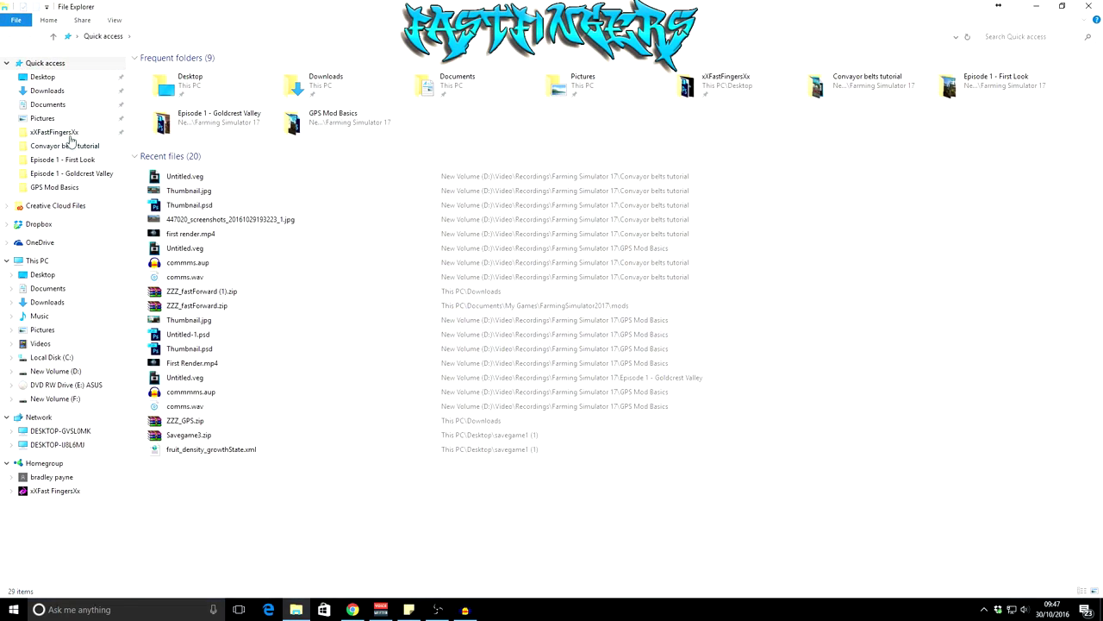
pyautogui.click(48, 104)
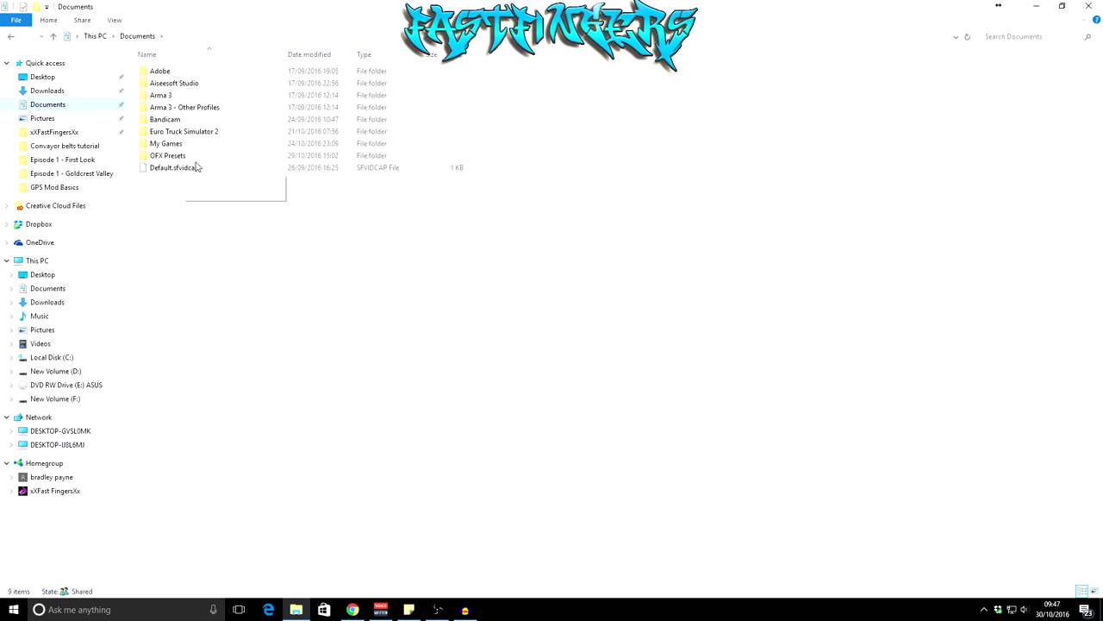
pyautogui.doubleClick(168, 143)
pyautogui.doubleClick(180, 84)
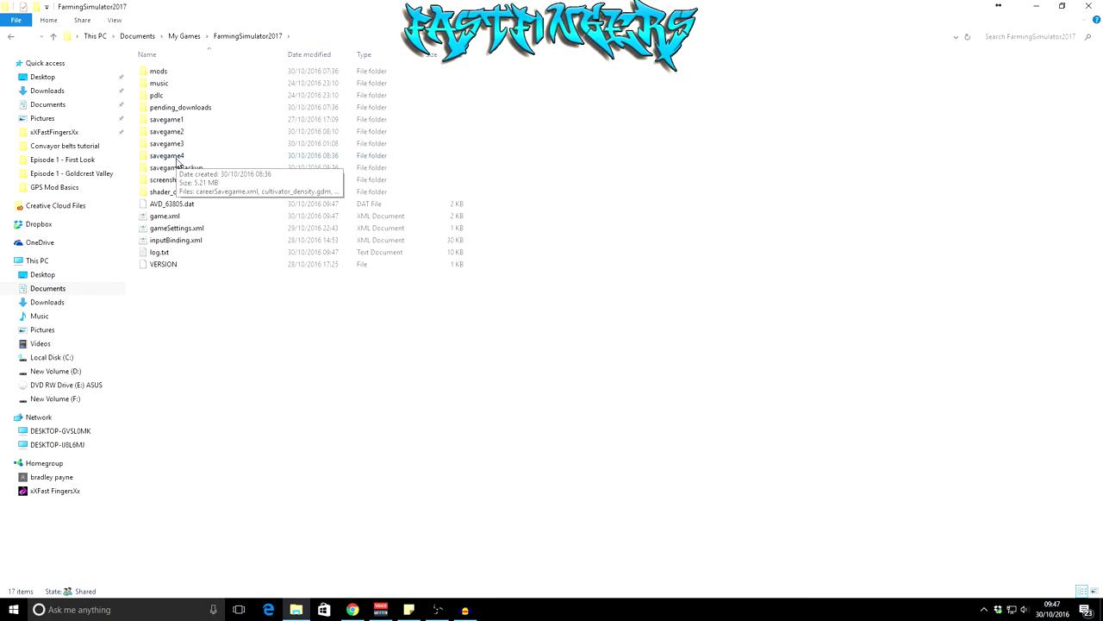
pyautogui.doubleClick(178, 158)
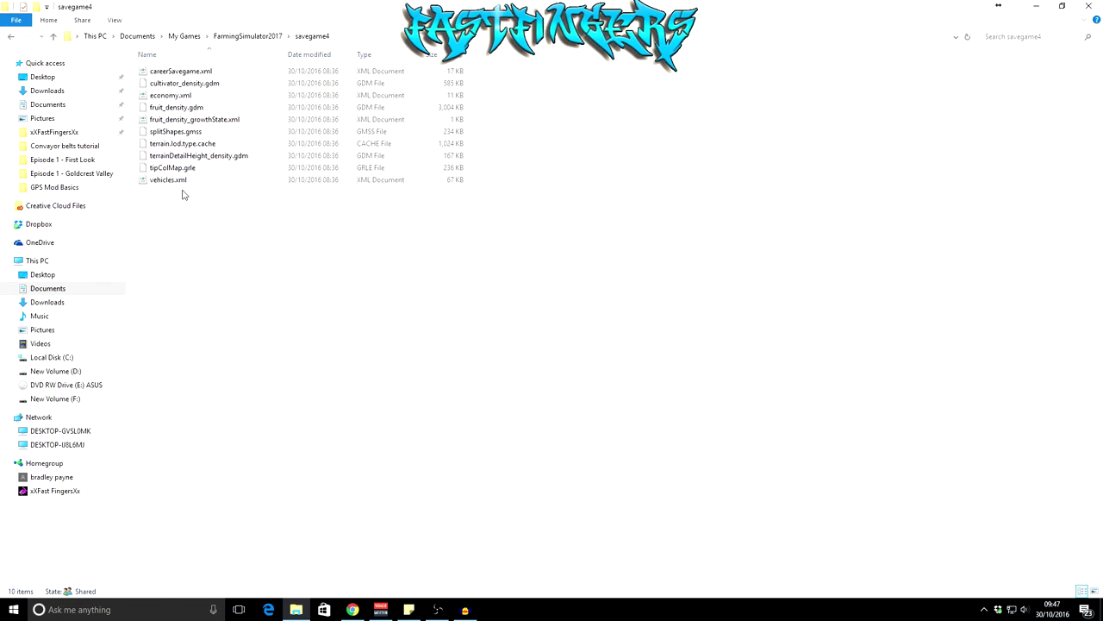
pyautogui.rightClick(176, 183)
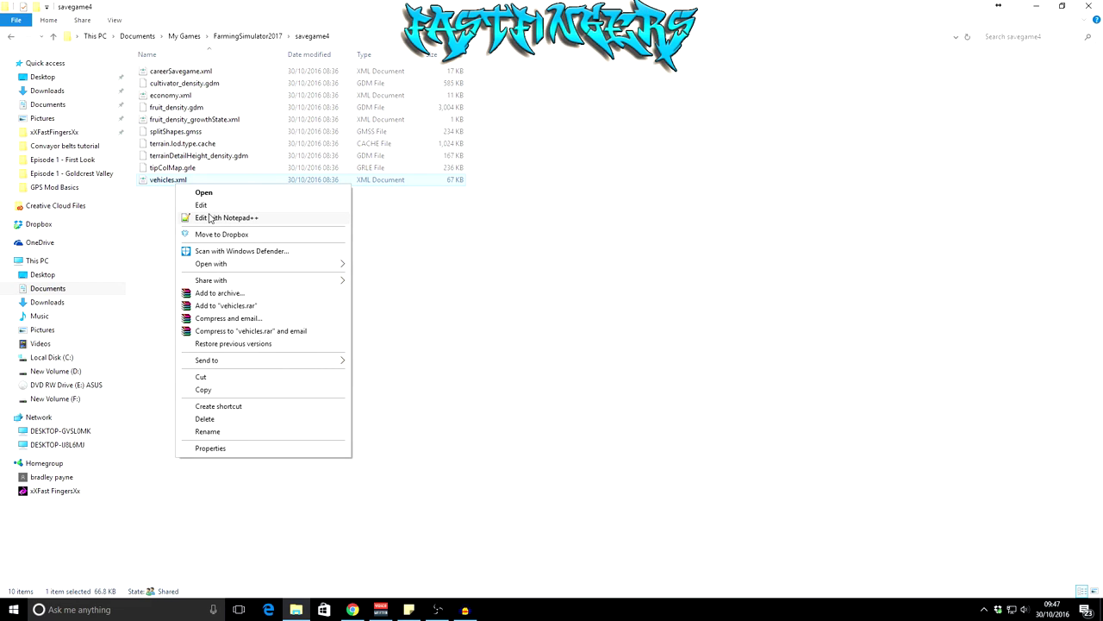
# Open vehicles.xml in Notepad++, scroll to the BunkerSilo lines and start a Find for BunkerSilo_silo00.
pyautogui.click(209, 218)
pyautogui.scroll(19, 230, 211)
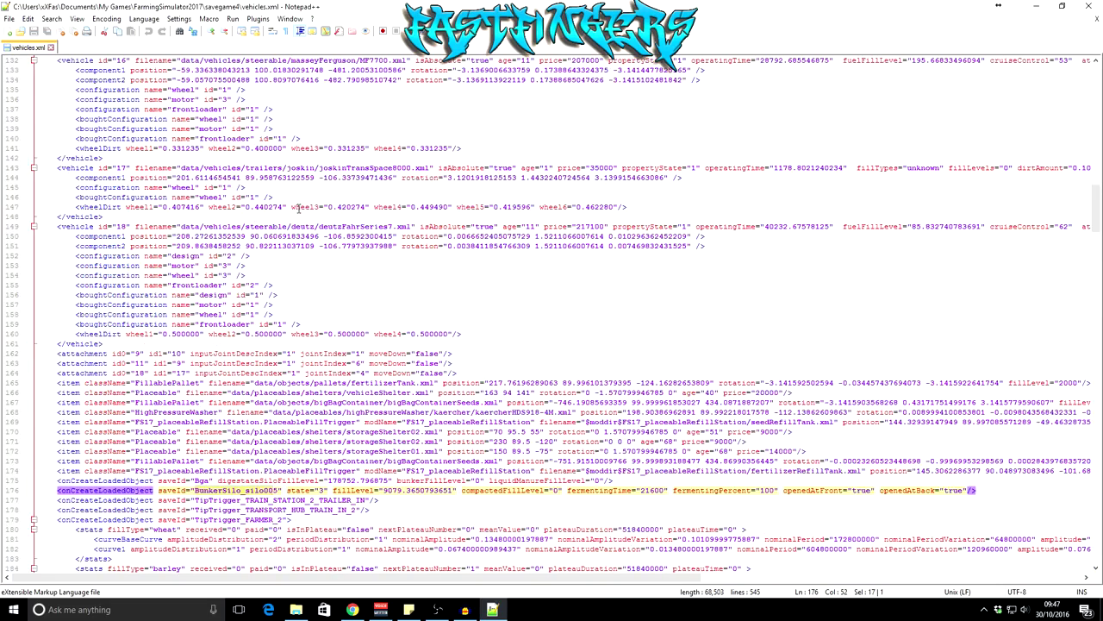
pyautogui.scroll(8, 384, 187)
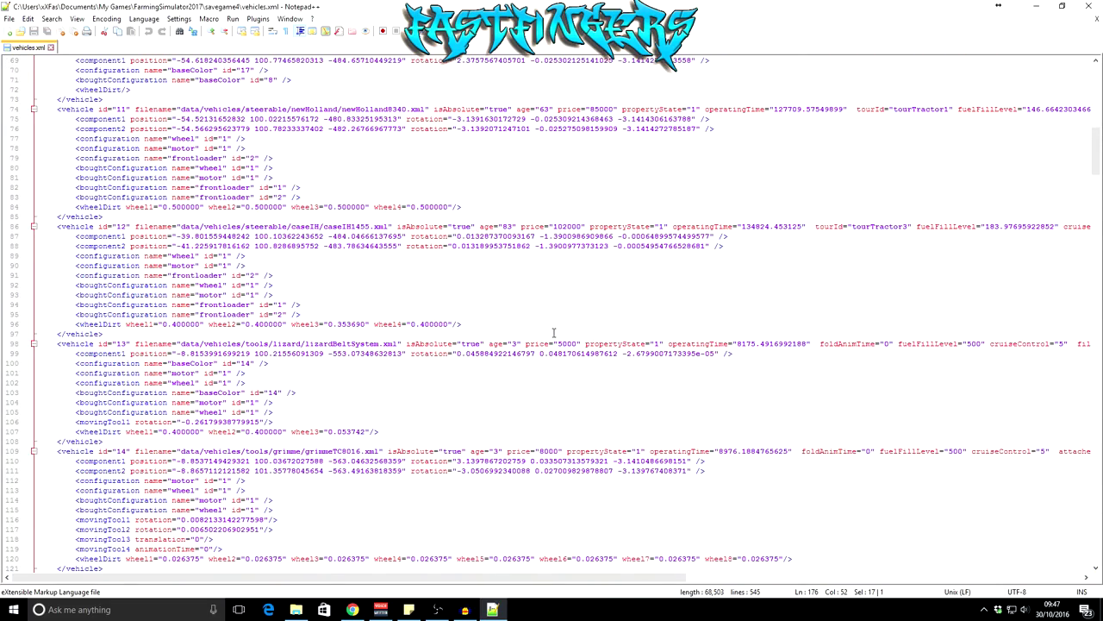
pyautogui.scroll(-20, 554, 332)
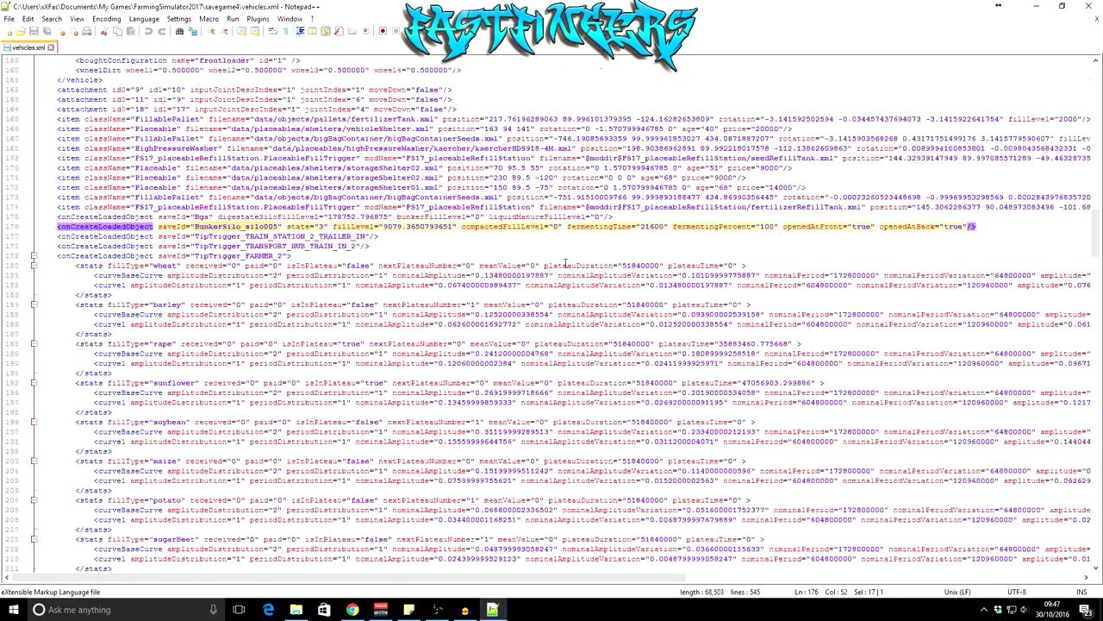
pyautogui.scroll(-5, 566, 264)
pyautogui.scroll(4, 604, 224)
pyautogui.scroll(-6, 727, 148)
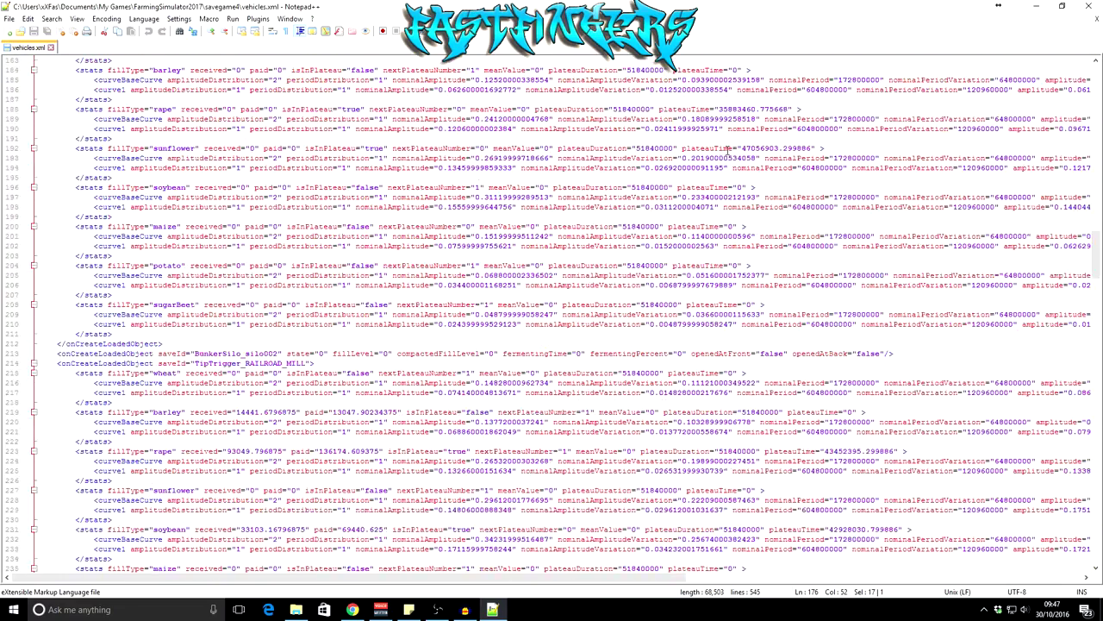
pyautogui.scroll(17, 726, 148)
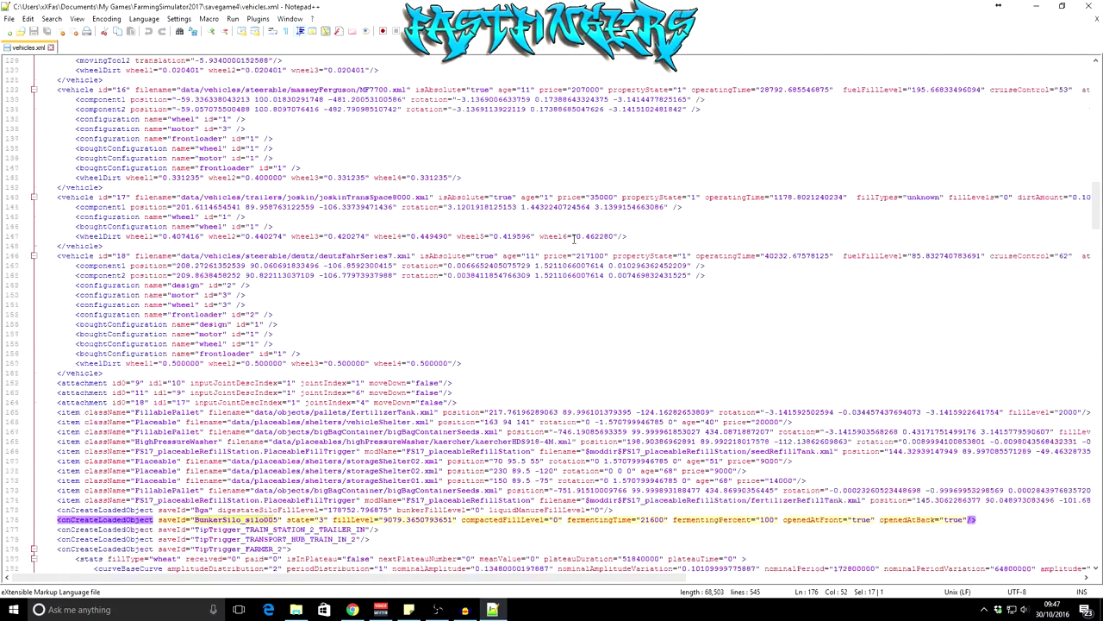
pyautogui.scroll(1, 574, 239)
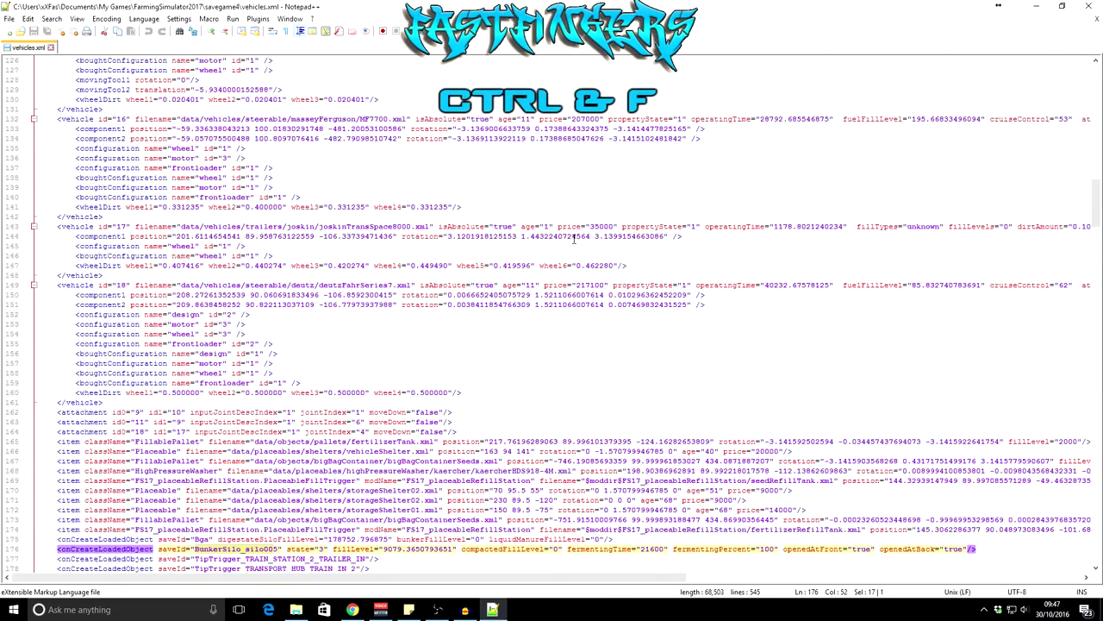
pyautogui.hotkey('ctrl', 'f')
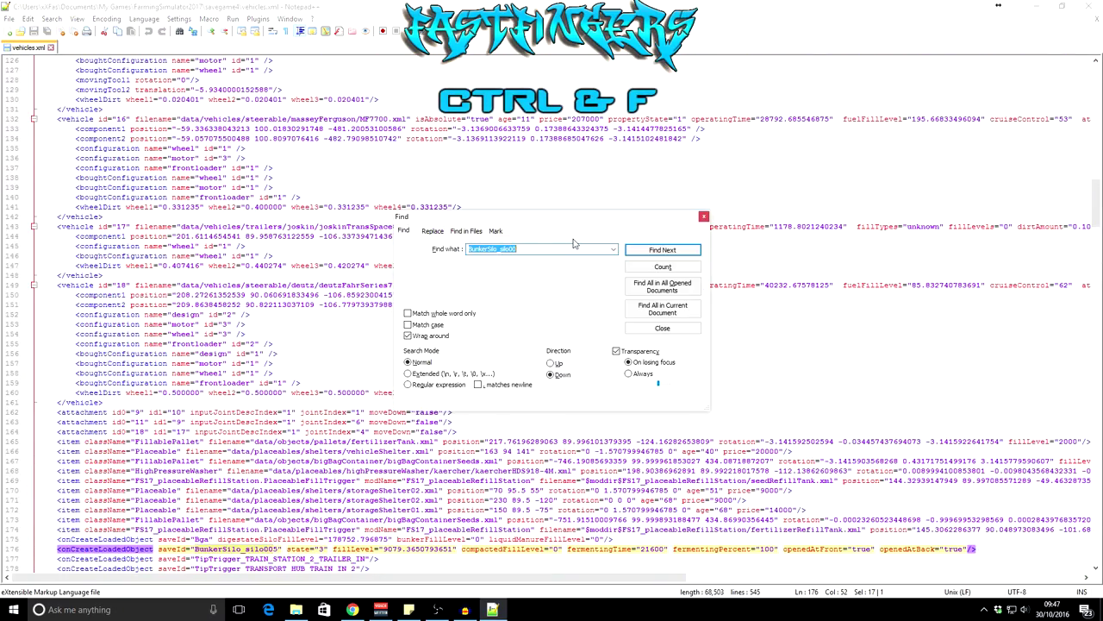
# Step through silo004, silo003 and silo001 (fillLevel 0) until the search wraps to BunkerSilo_silo005 at 9079.365.
pyautogui.moveTo(588, 219); pyautogui.dragTo(851, 79)
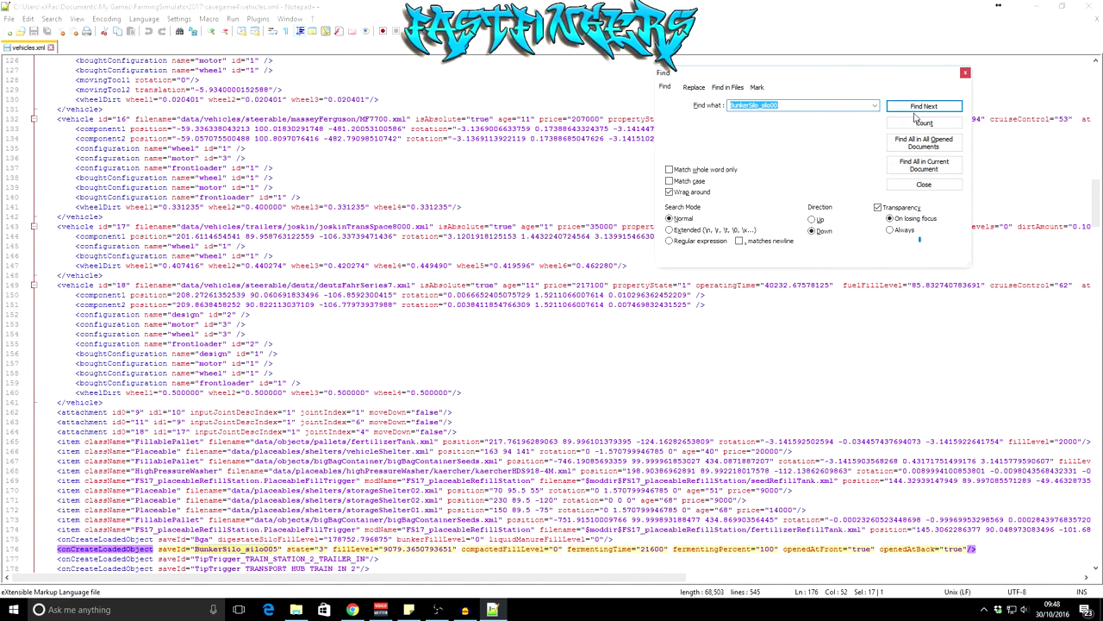
pyautogui.click(918, 116)
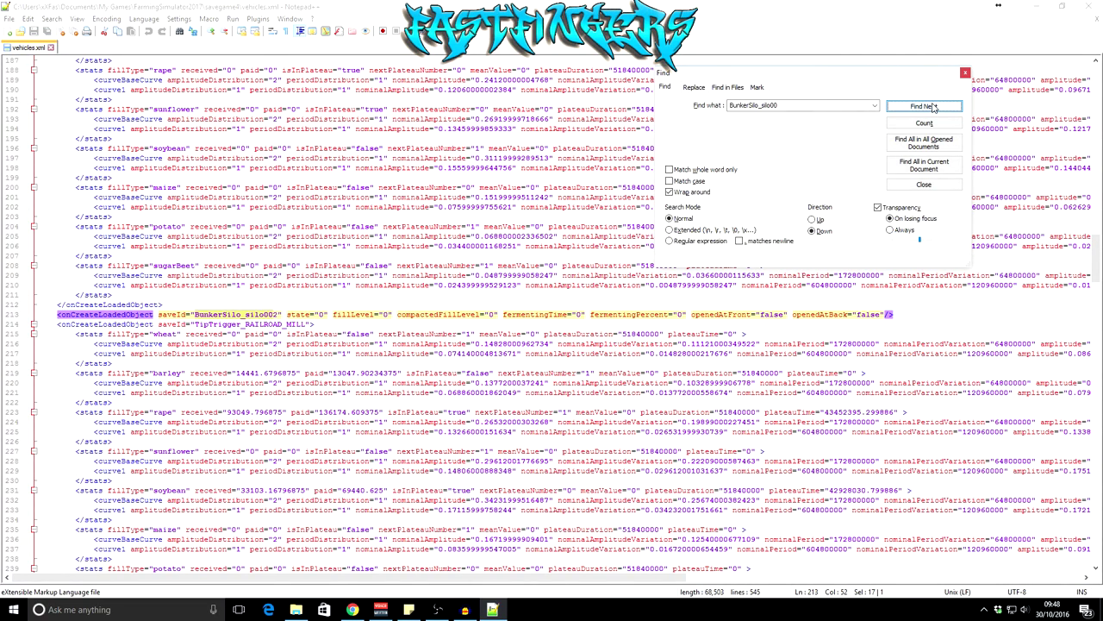
pyautogui.click(933, 106)
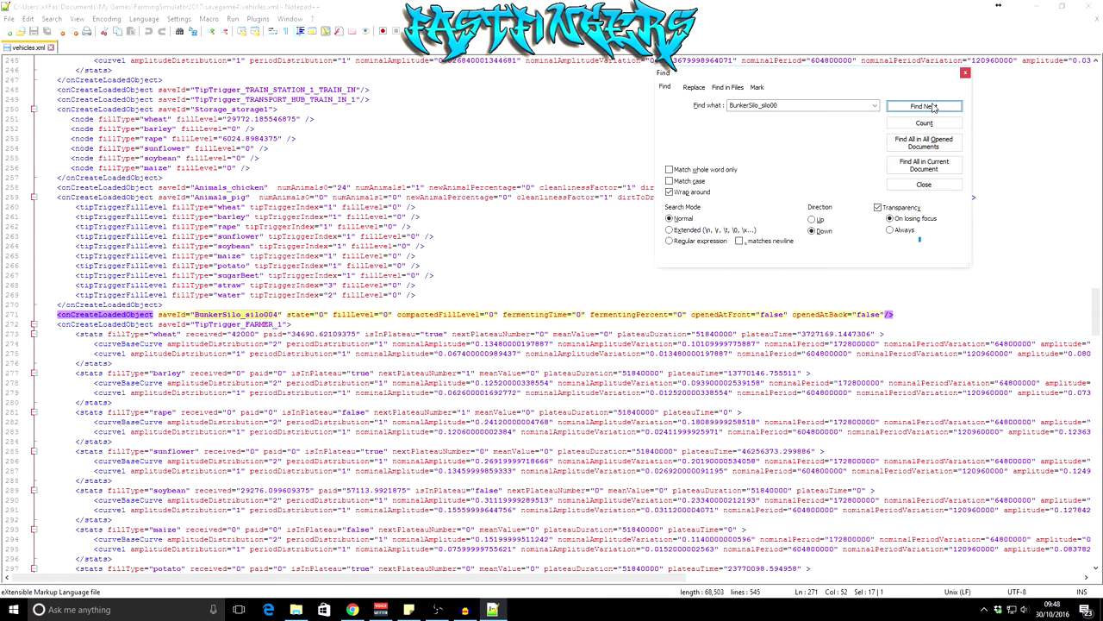
pyautogui.click(932, 107)
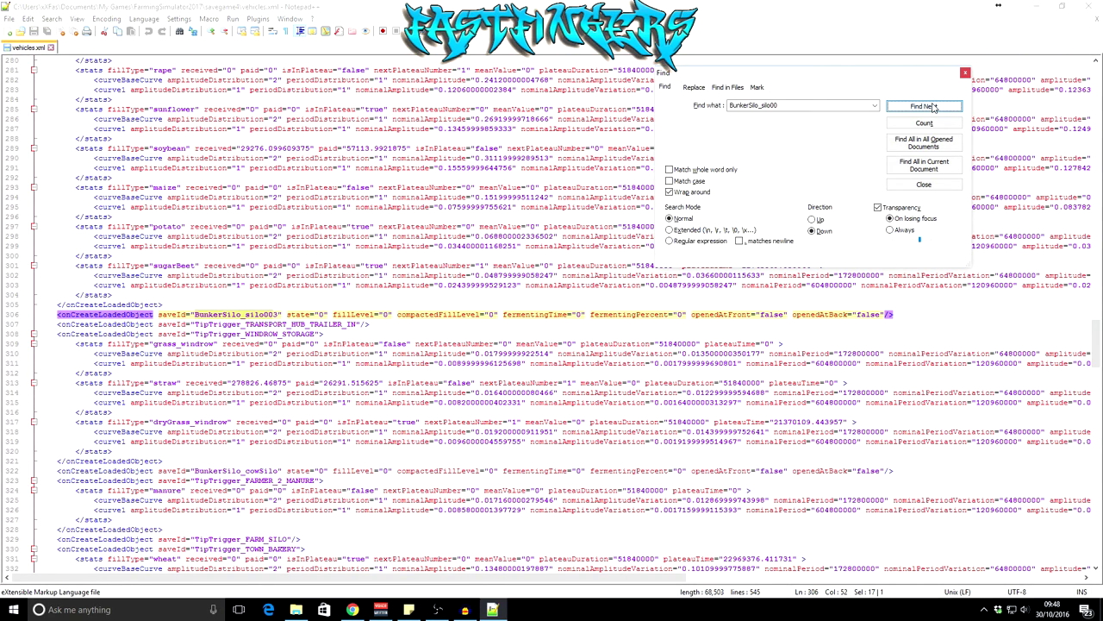
pyautogui.click(933, 107)
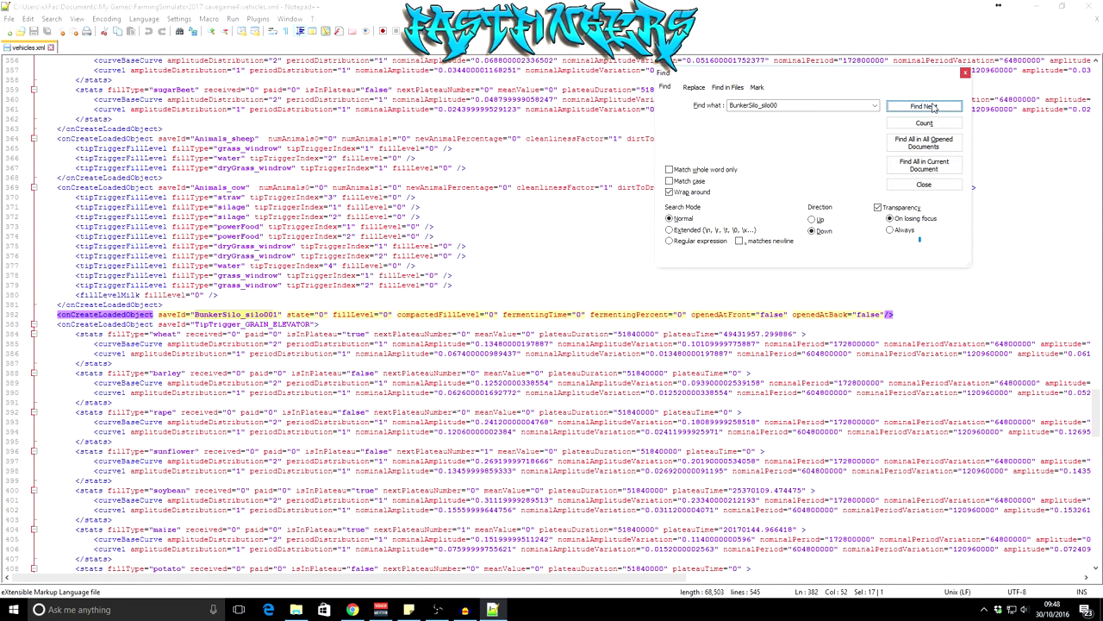
pyautogui.click(932, 107)
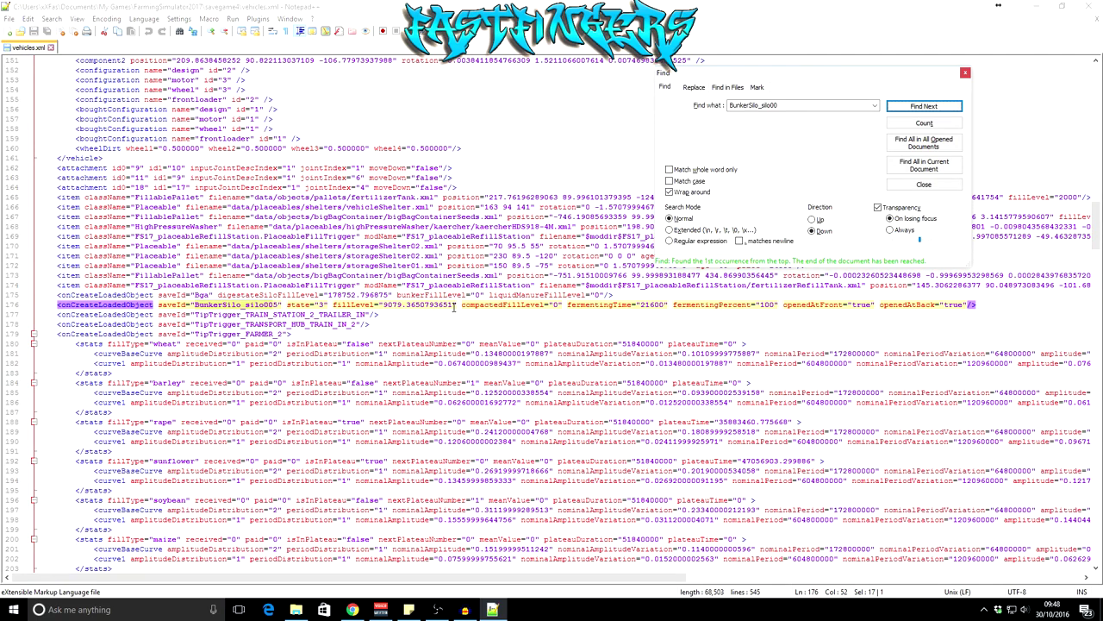
# Set BunkerSilo_silo005's fillLevel and state values to 0.
pyautogui.moveTo(453, 305); pyautogui.dragTo(383, 305)
pyautogui.write('0')
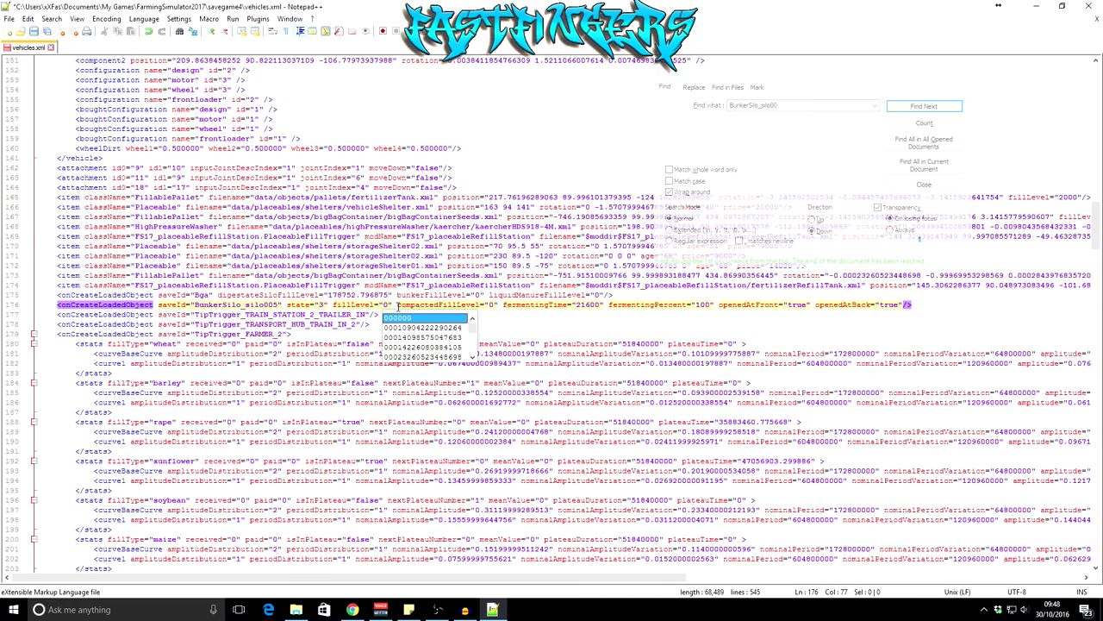
pyautogui.click(533, 324)
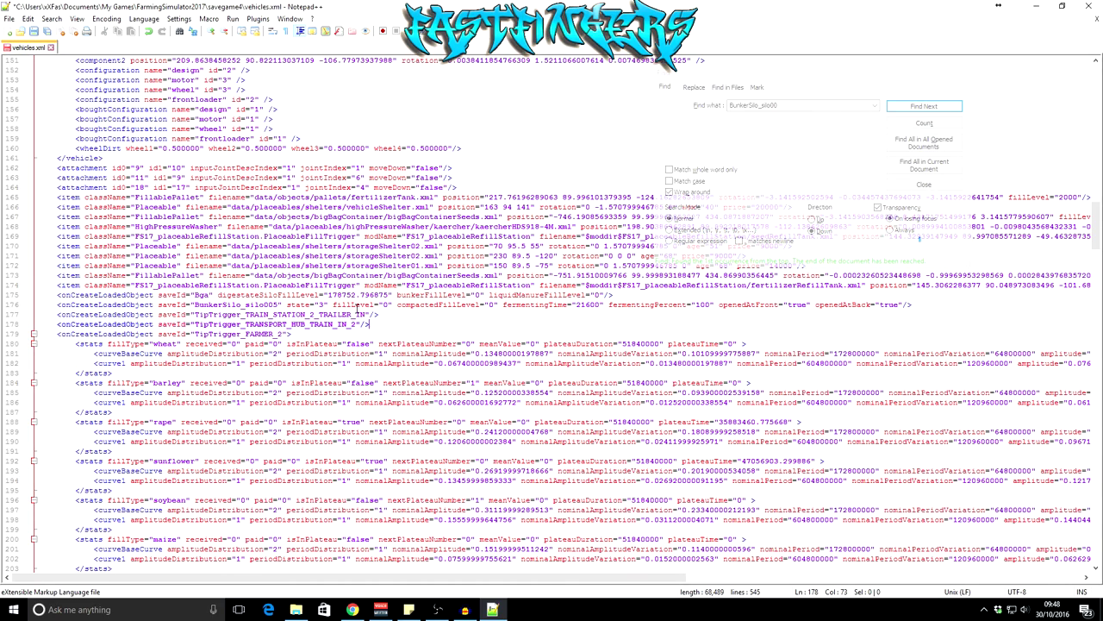
pyautogui.click(323, 305)
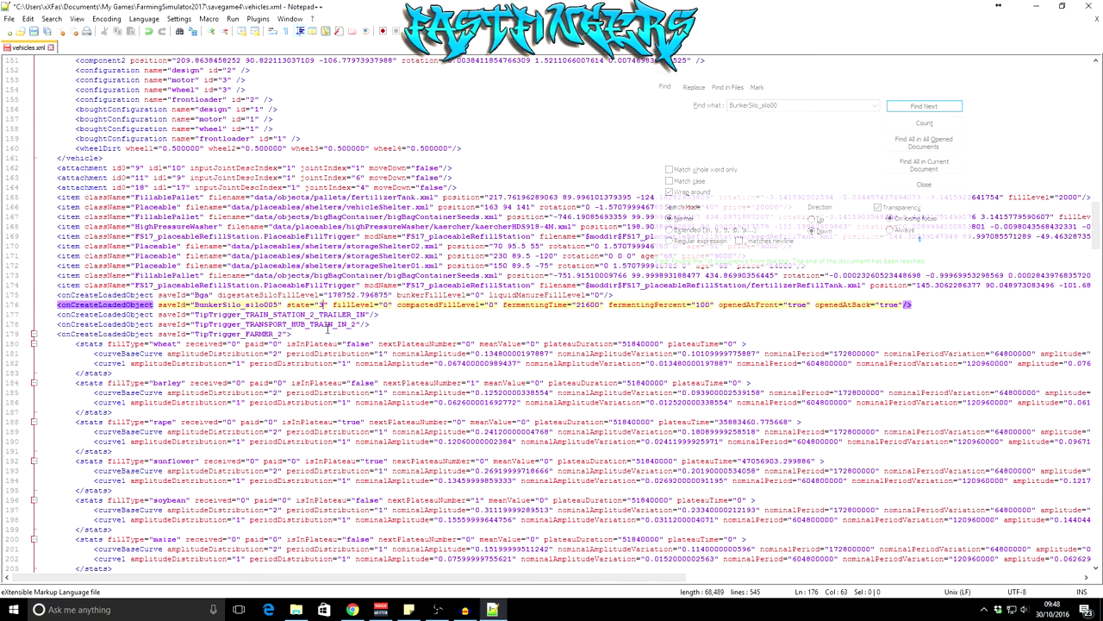
pyautogui.press('BackSpace')
pyautogui.write('0')
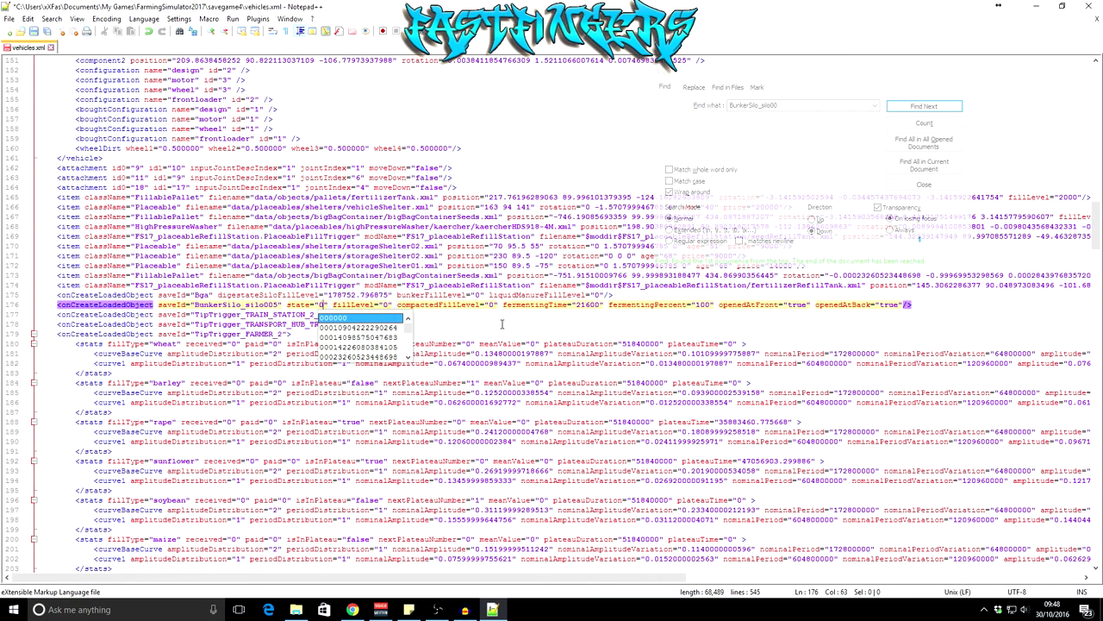
pyautogui.click(505, 324)
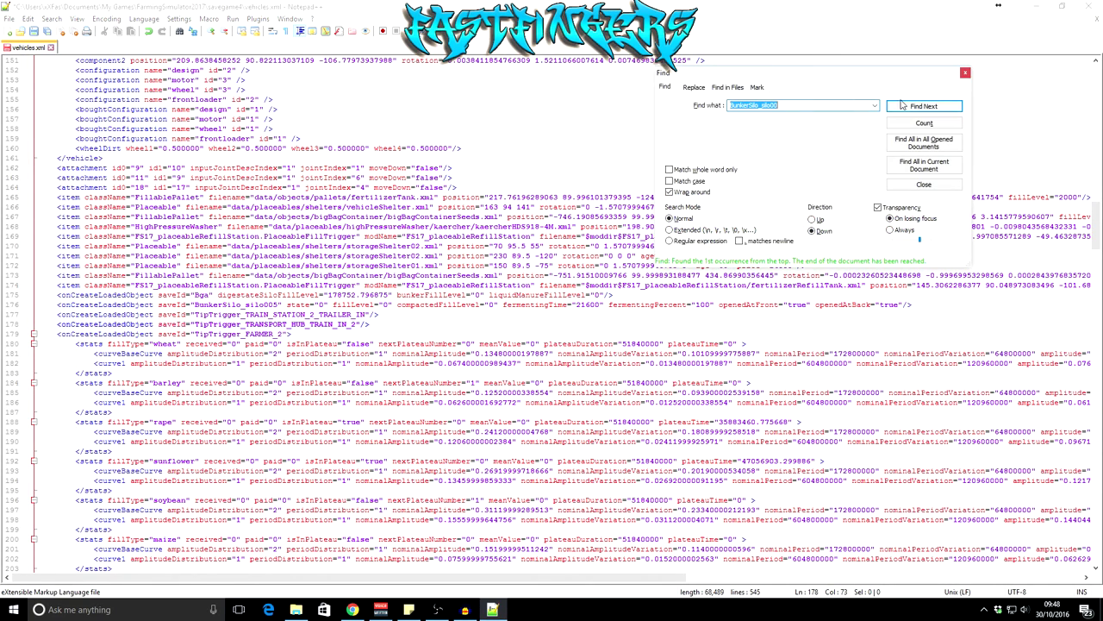
# Return to the silo005 entry and set fermentingTime and fermentingPercent to 0.
pyautogui.click(920, 105)
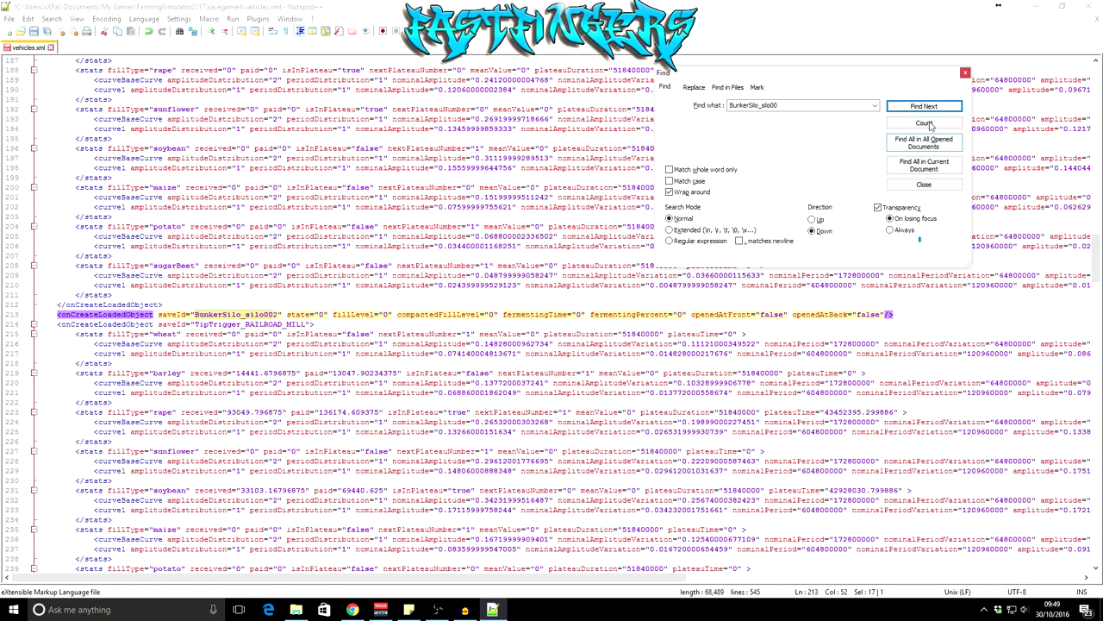
pyautogui.click(923, 105)
pyautogui.doubleClick(593, 305)
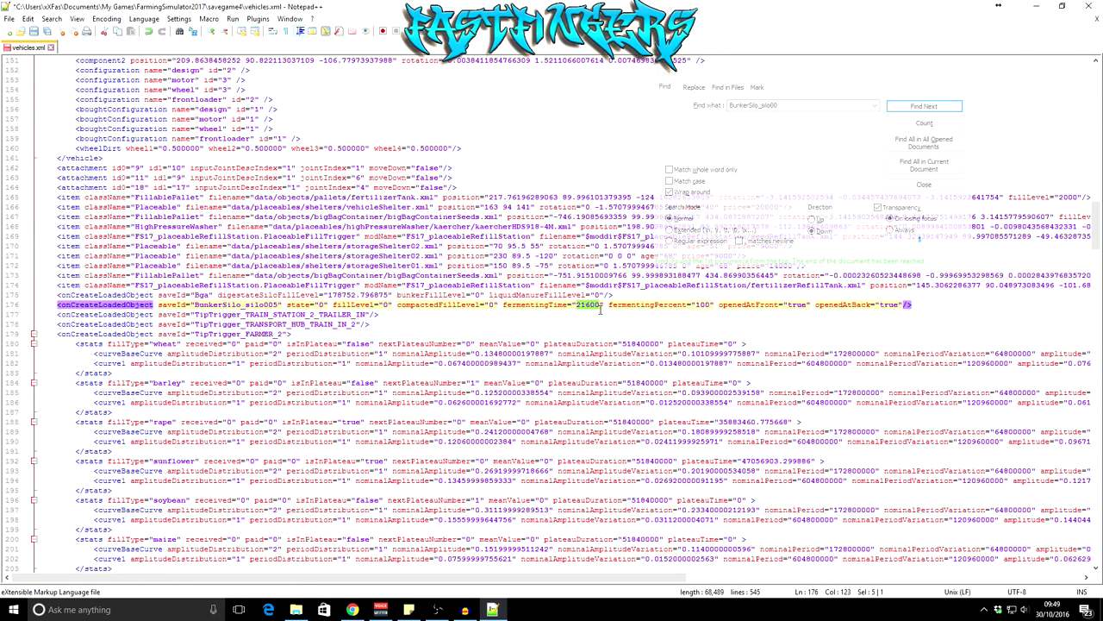
pyautogui.write('0')
pyautogui.click(699, 323)
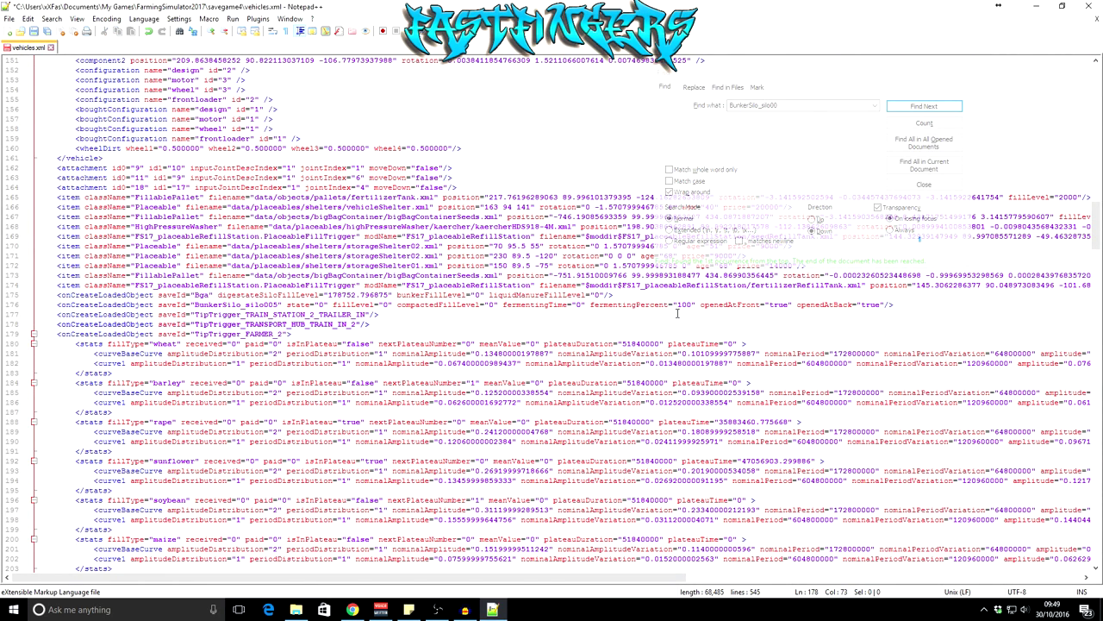
pyautogui.doubleClick(679, 306)
pyautogui.write('0')
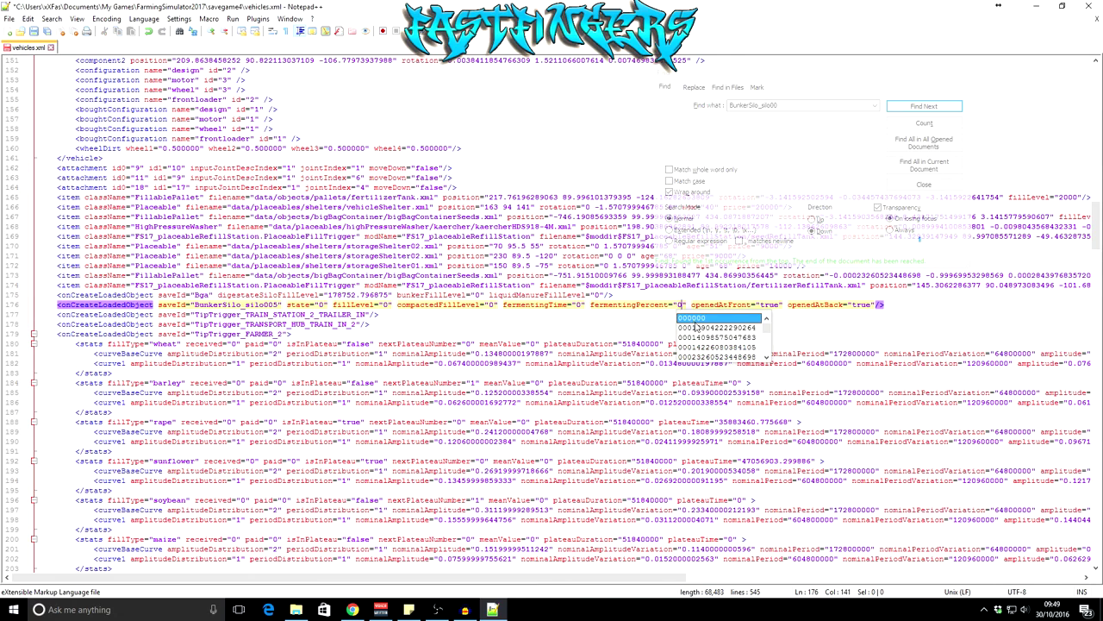
pyautogui.click(799, 323)
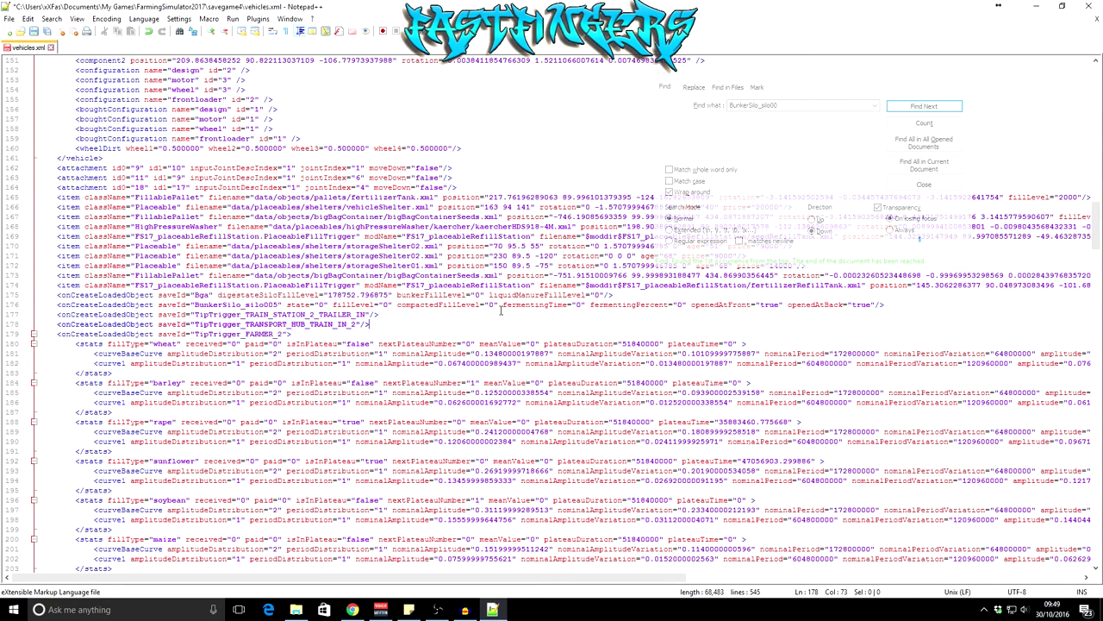
# Undo a slip, re-enter fermentingPercent 0, close the search panel and save vehicles.xml.
pyautogui.scroll(1, 448, 319)
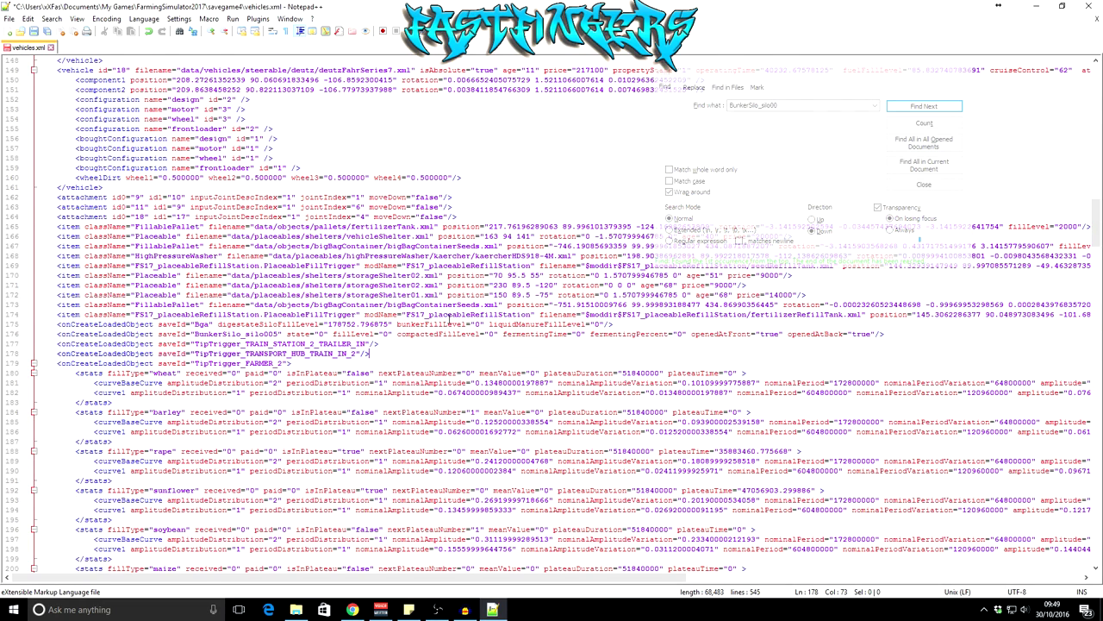
pyautogui.click(536, 339)
pyautogui.scroll(4, 537, 339)
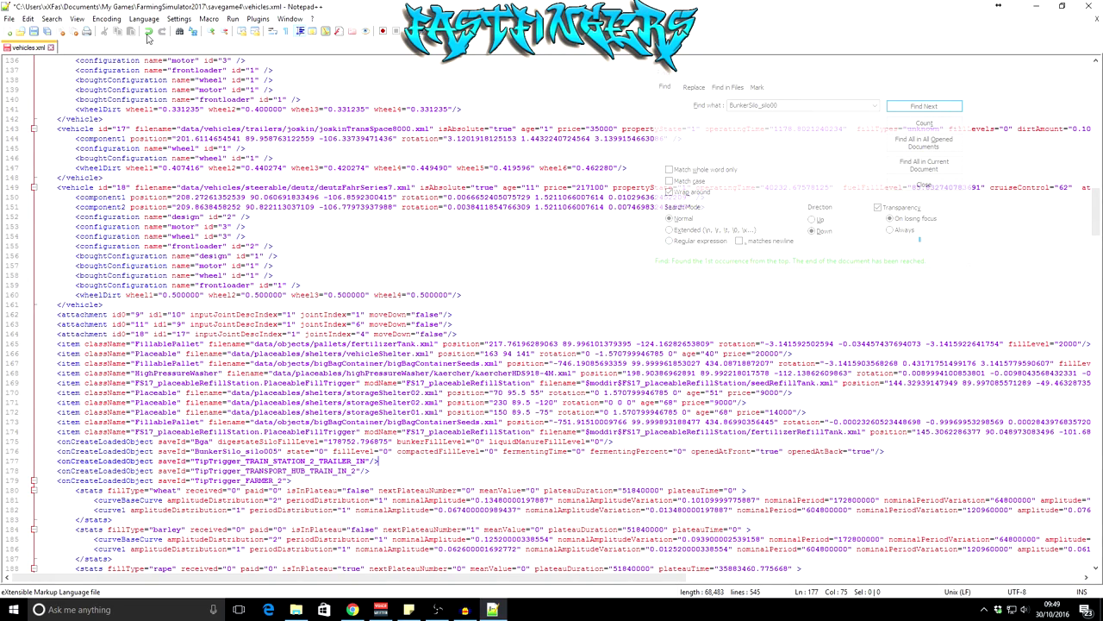
pyautogui.click(147, 36)
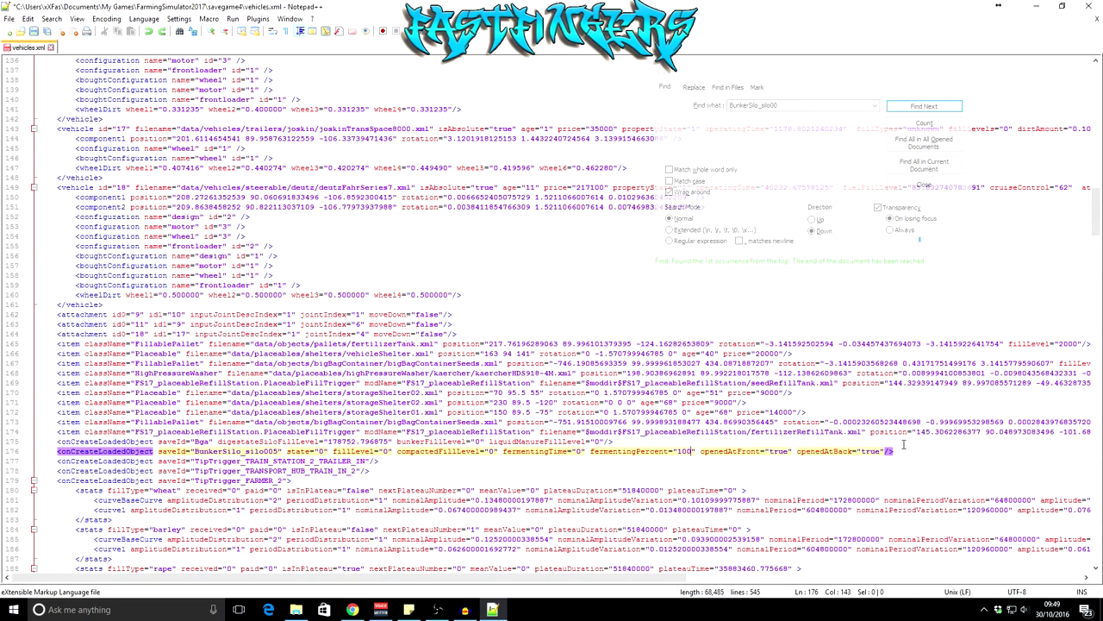
pyautogui.click(916, 472)
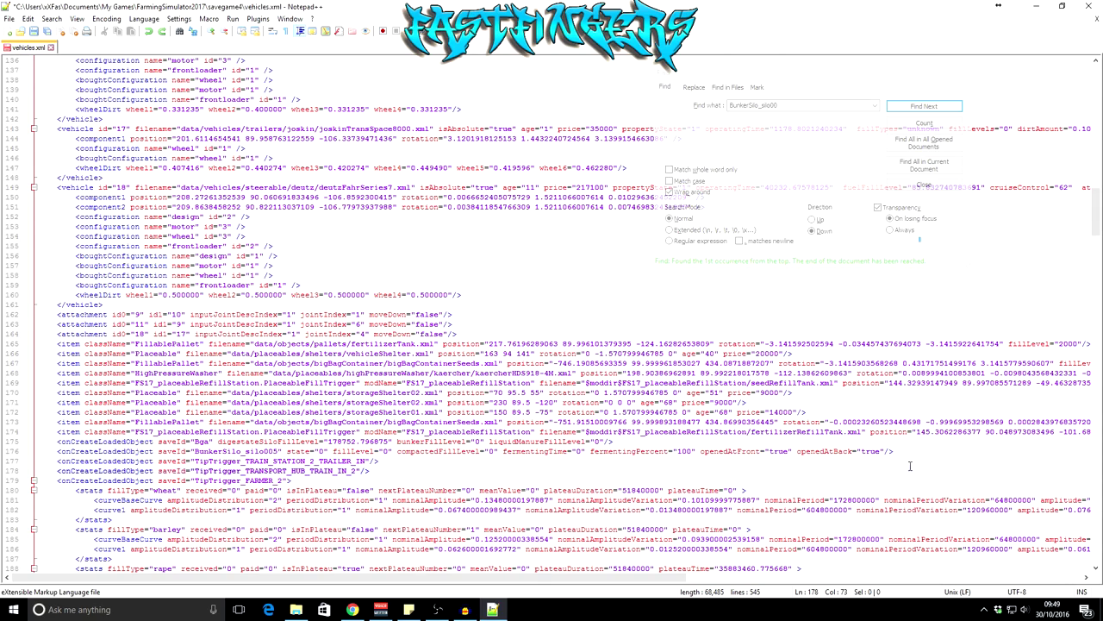
pyautogui.click(693, 451)
pyautogui.press('BackSpace')
pyautogui.press('BackSpace')
pyautogui.press('BackSpace')
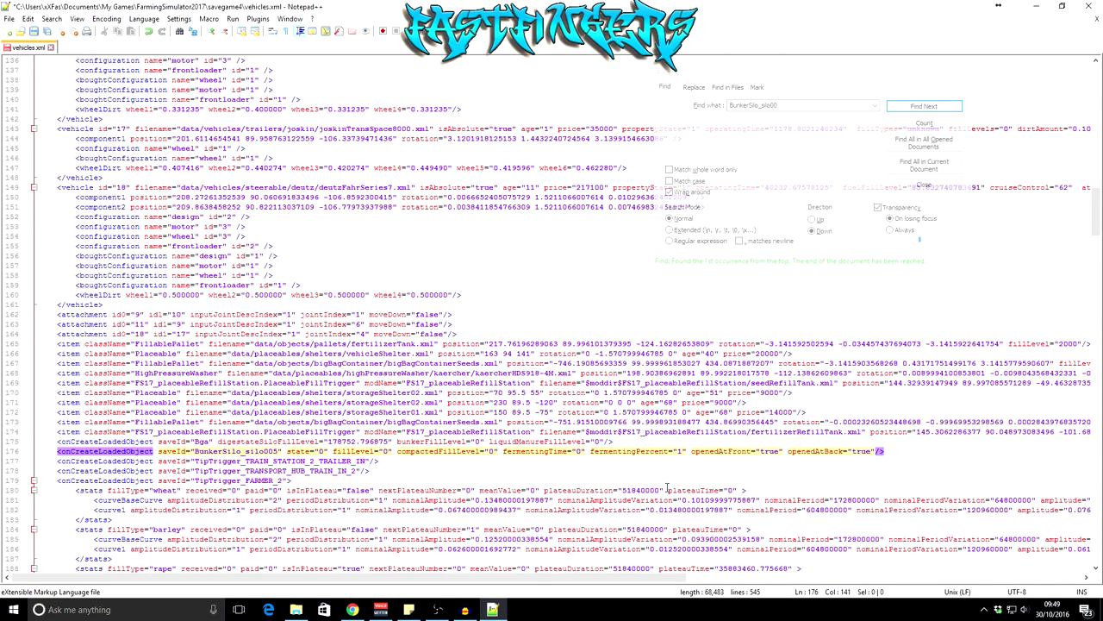
pyautogui.write('0')
pyautogui.click(919, 473)
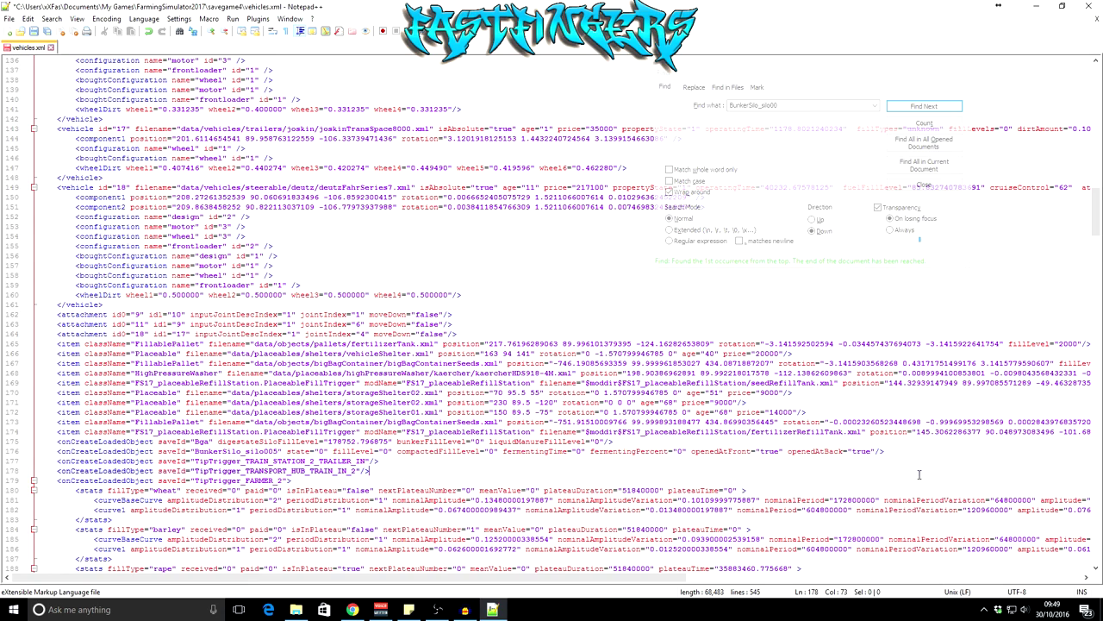
pyautogui.click(965, 75)
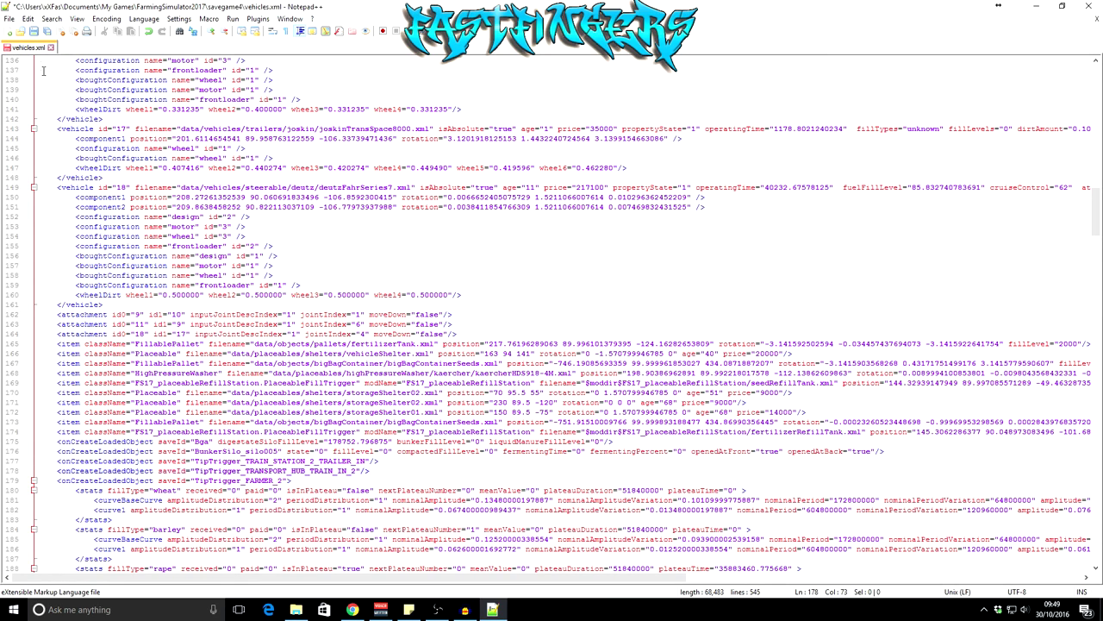
pyautogui.click(35, 32)
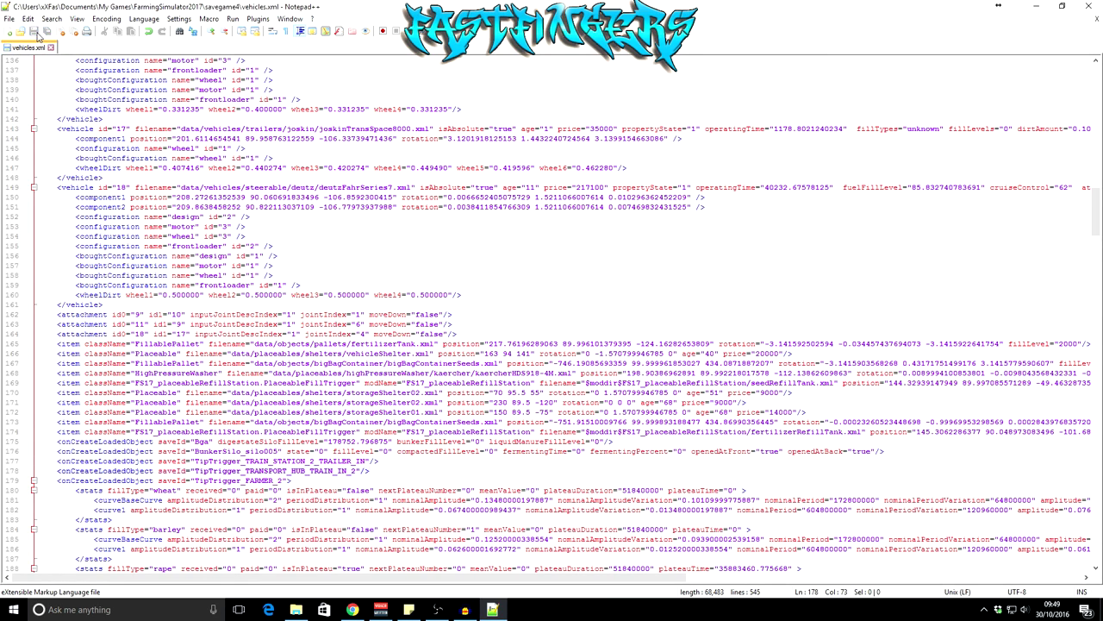
# Close Notepad++ and Explorer, relaunch Farming Simulator 17, start the savegame and switch to the New Holland 8340.
pyautogui.click(1094, 7)
pyautogui.click(1093, 7)
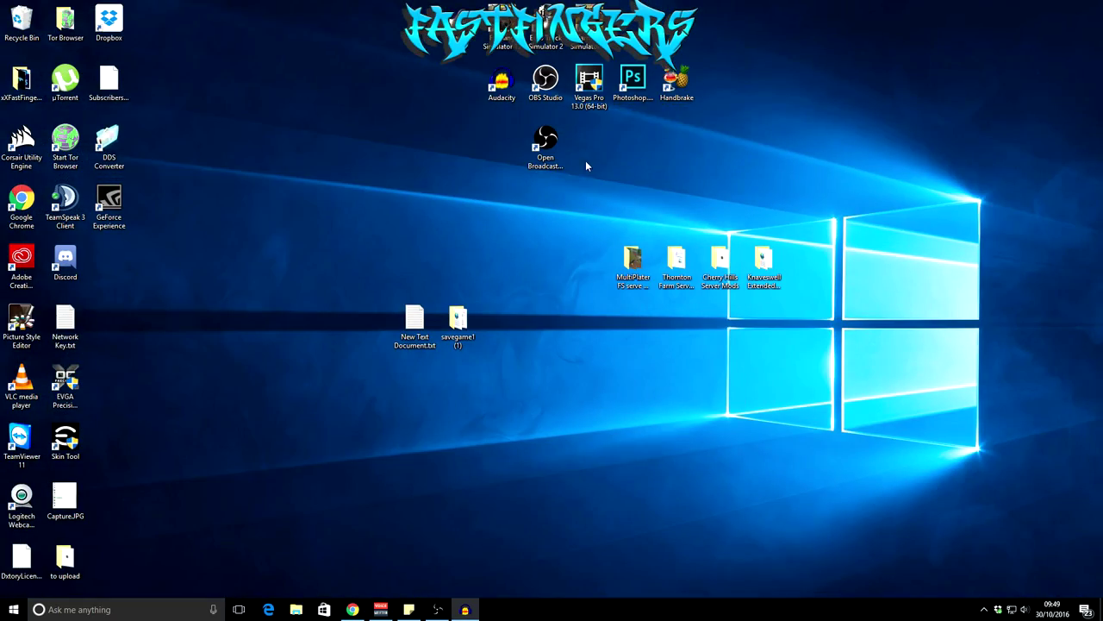
pyautogui.doubleClick(583, 24)
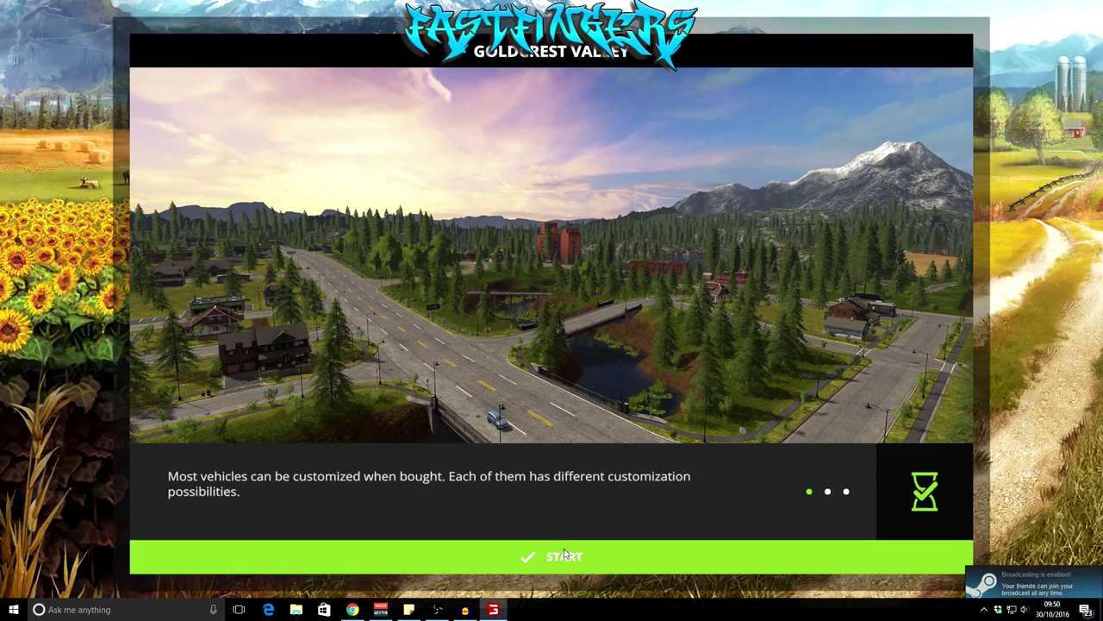
pyautogui.click(565, 554)
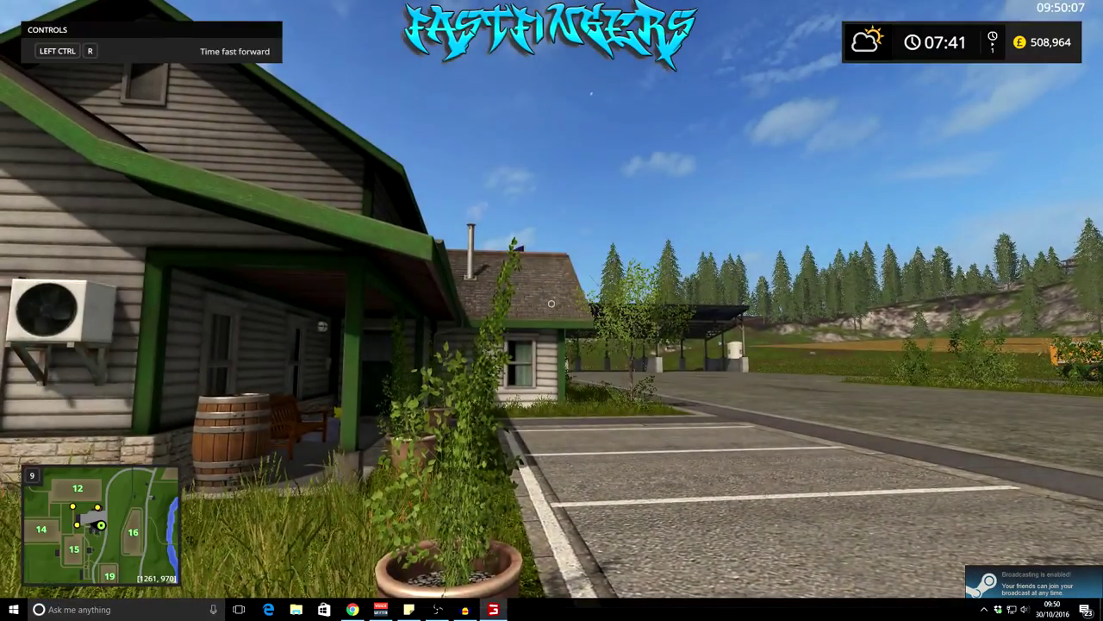
pyautogui.press('Tab')
pyautogui.press('Tab')
pyautogui.press('c')
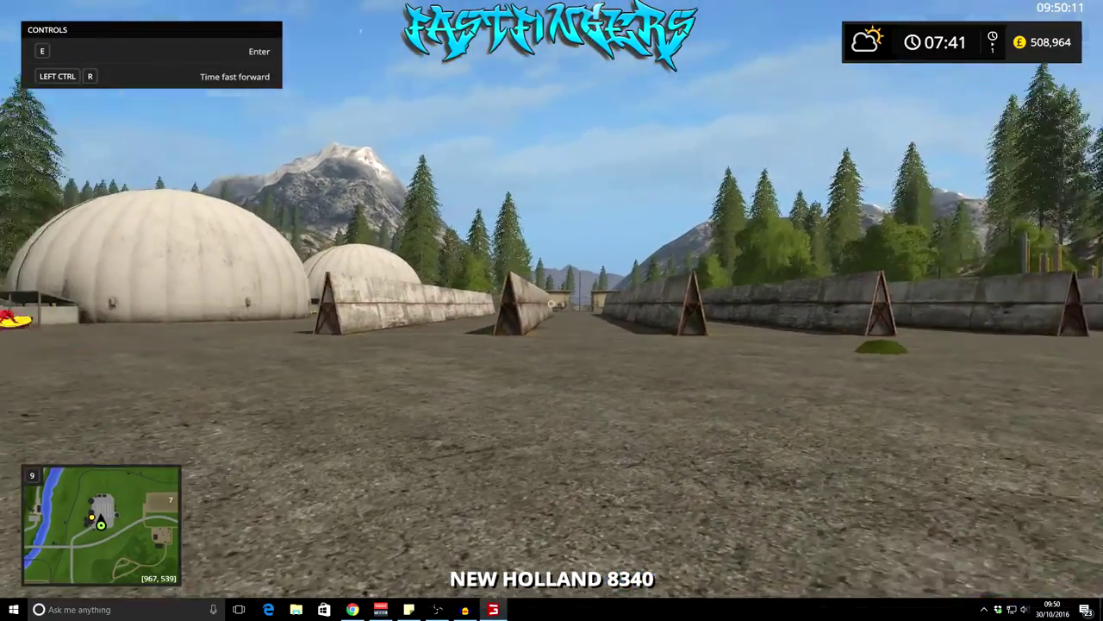
# Walk into the bunker silos, reading Chaff 222 at 0% compacting in one and Chaff 0 in another.
pyautogui.press('w')
pyautogui.press('w')
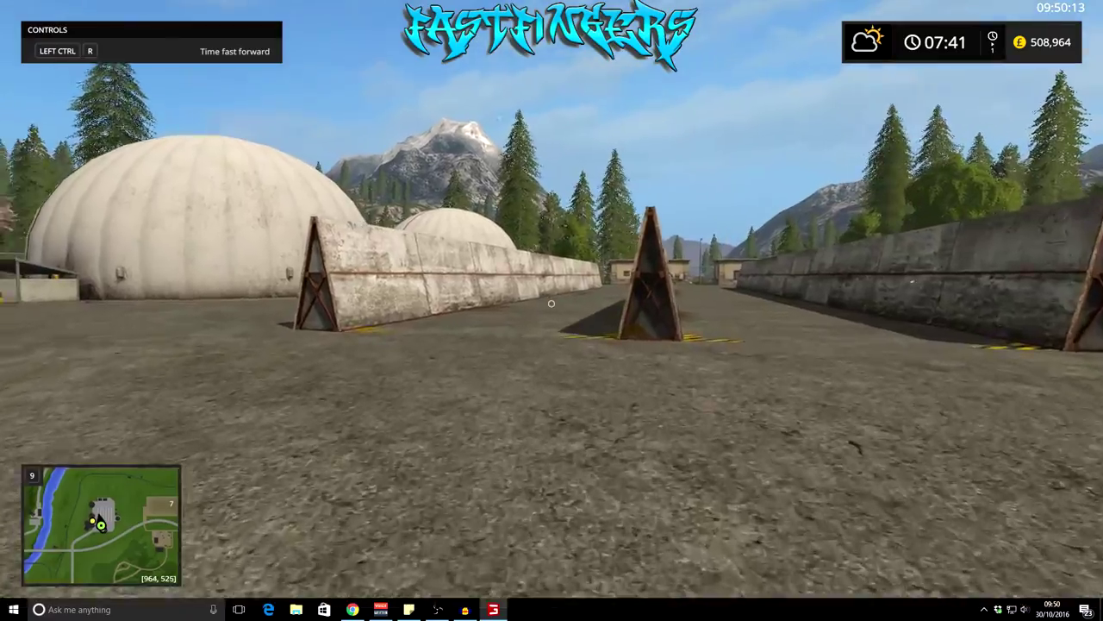
pyautogui.press('w')
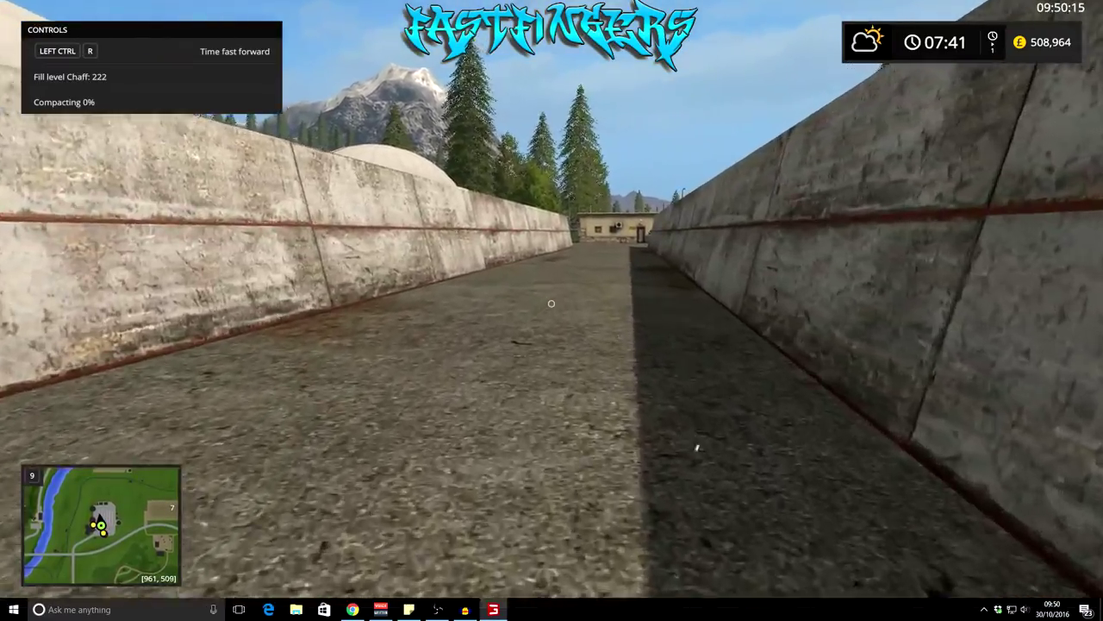
pyautogui.press('s')
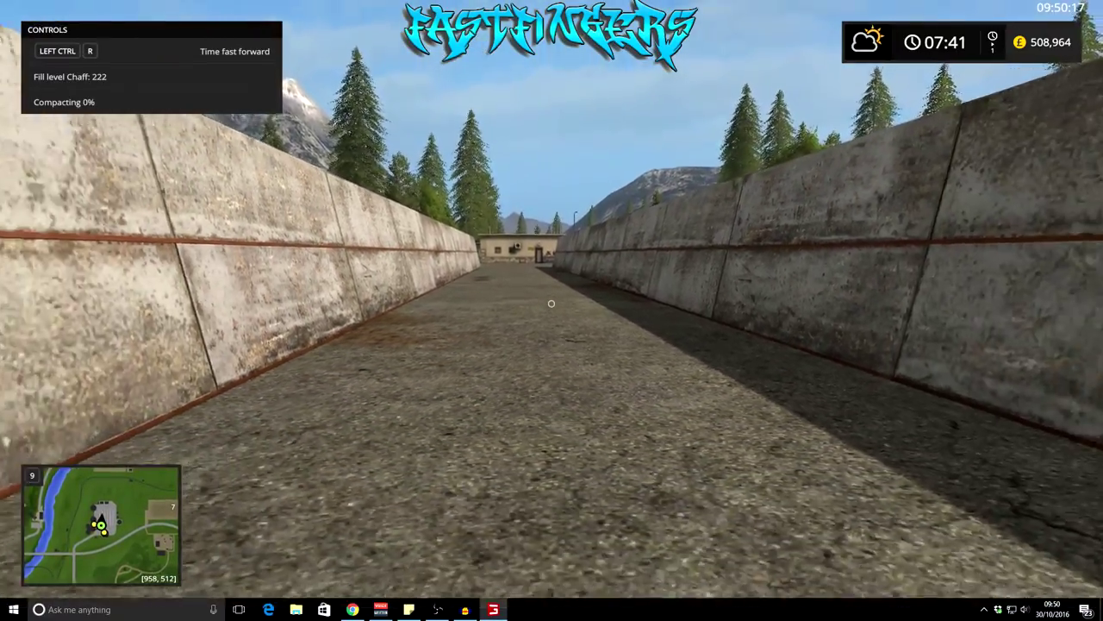
pyautogui.press('s')
pyautogui.press('w')
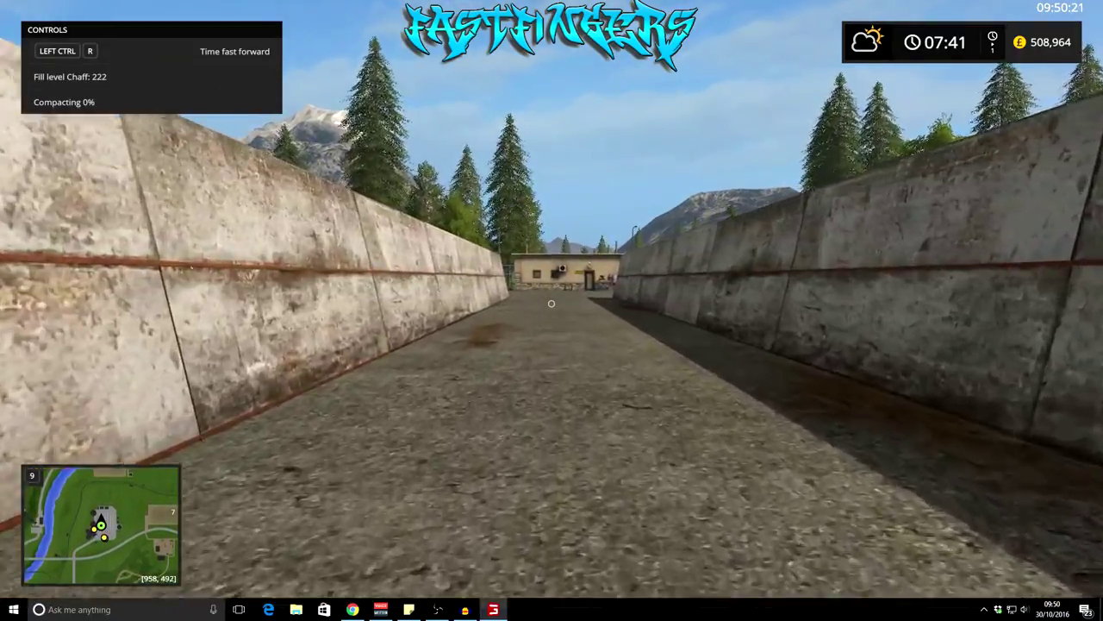
pyautogui.press('w')
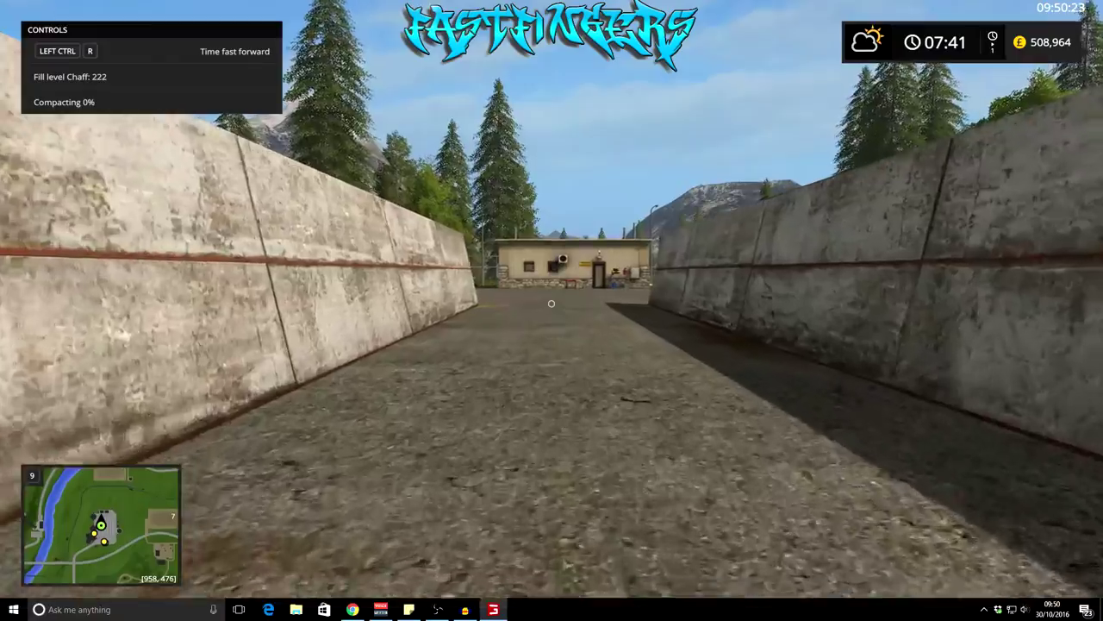
pyautogui.press('w')
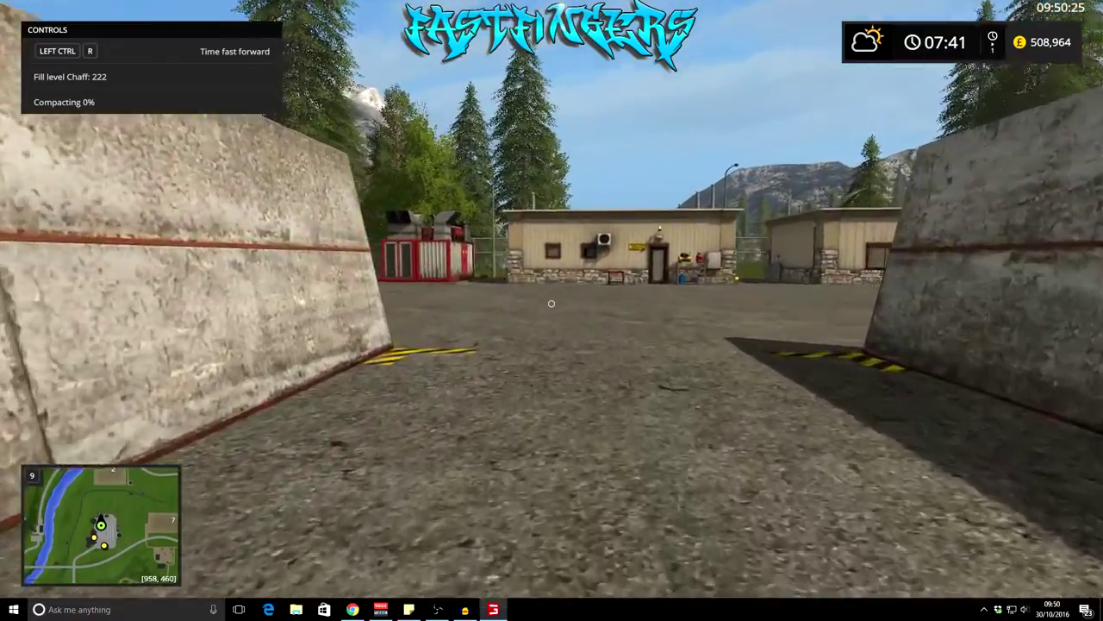
pyautogui.press('w')
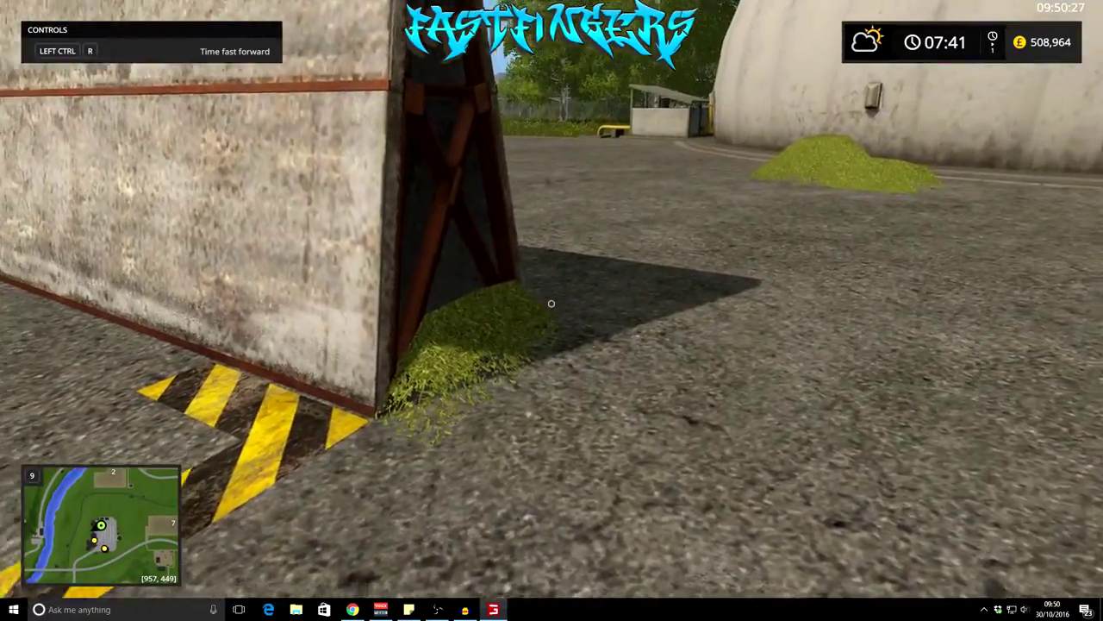
pyautogui.press('w')
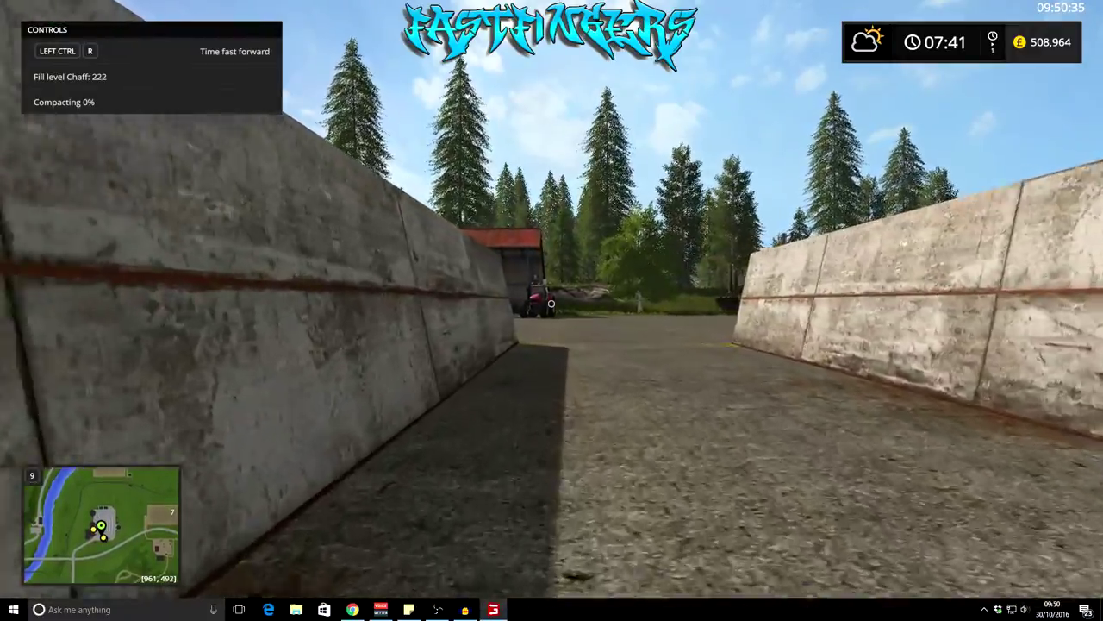
# Walk out into the yard and look over the now-empty row of bunker silos and domes.
pyautogui.press('w')
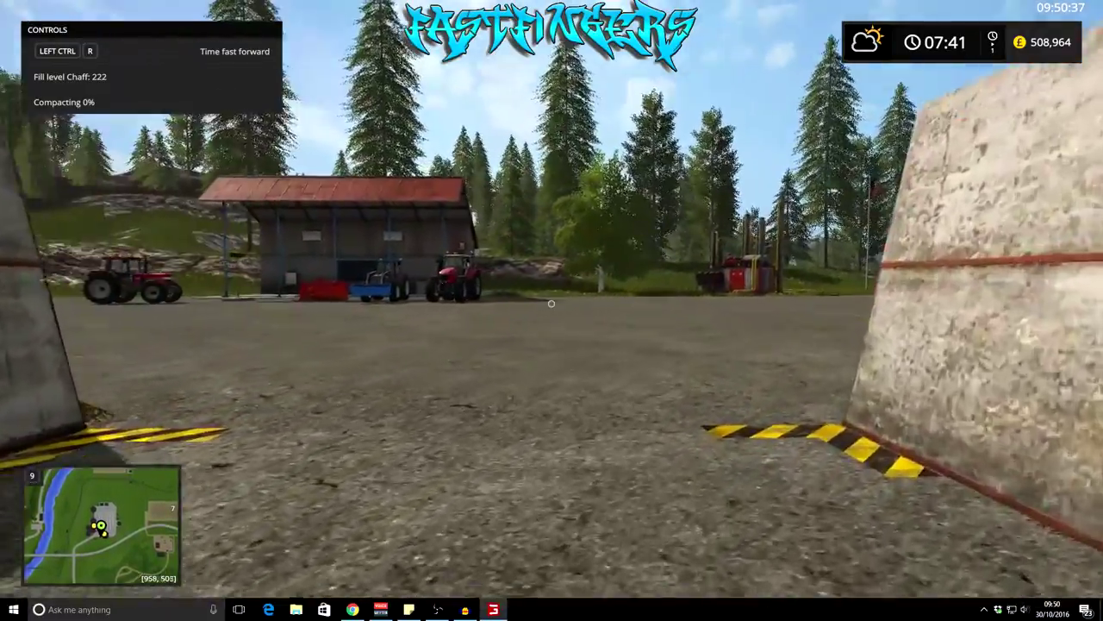
pyautogui.press('w')
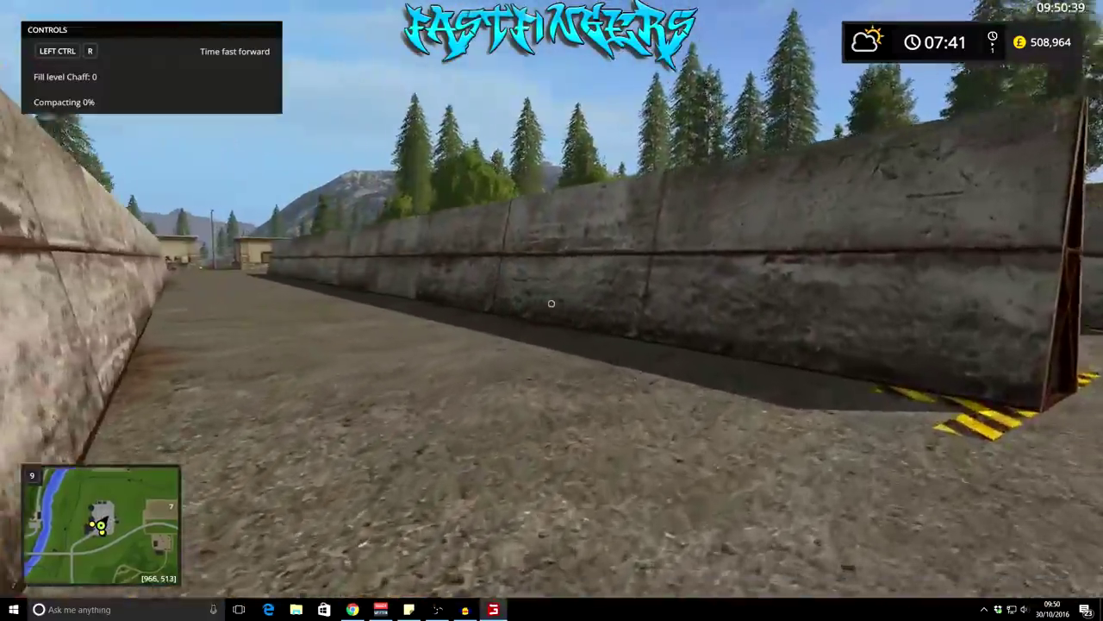
pyautogui.press('w')
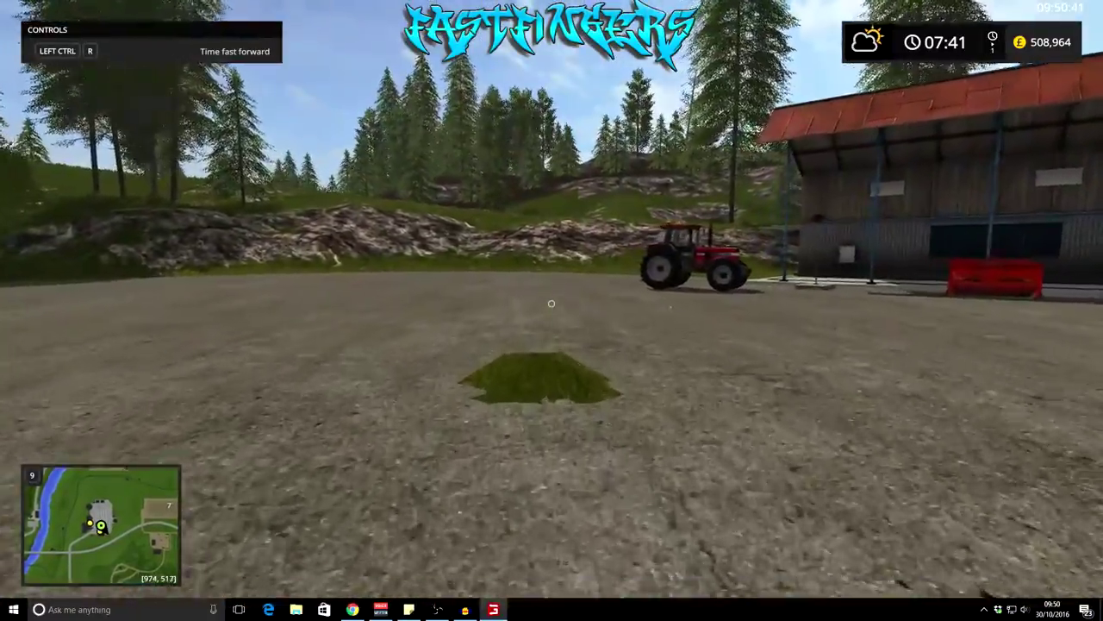
pyautogui.press('w')
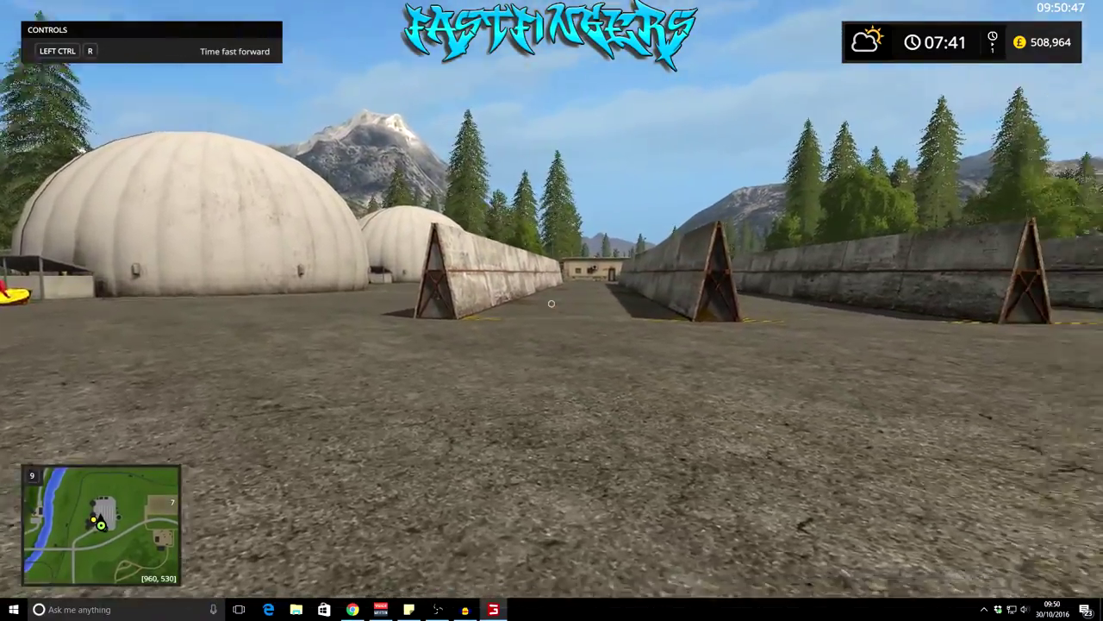
pyautogui.press('w')
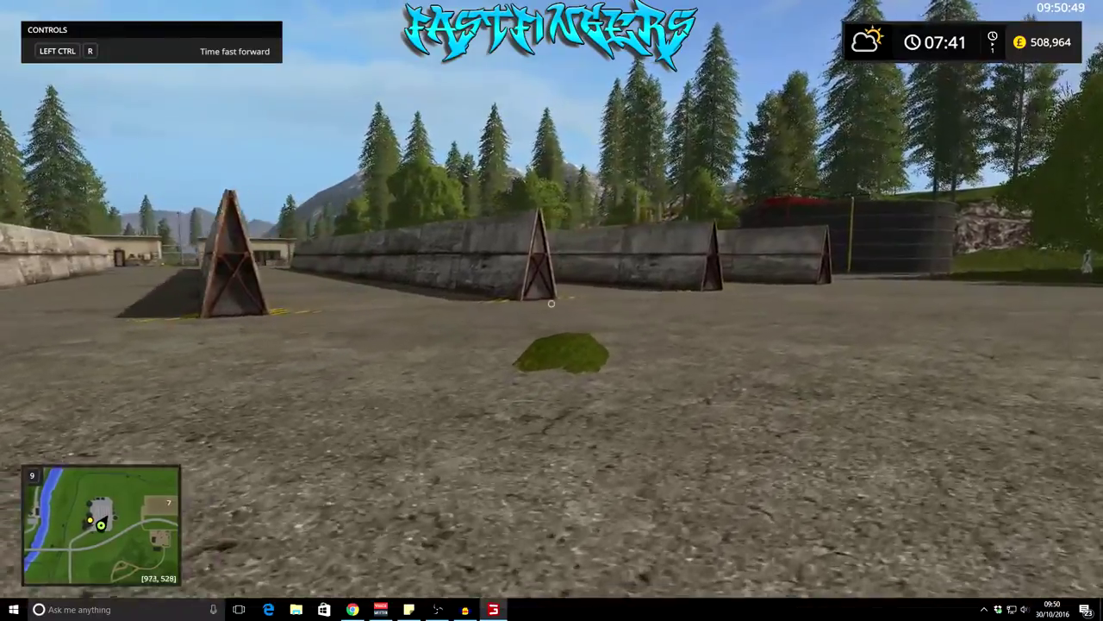
pyautogui.press('w')
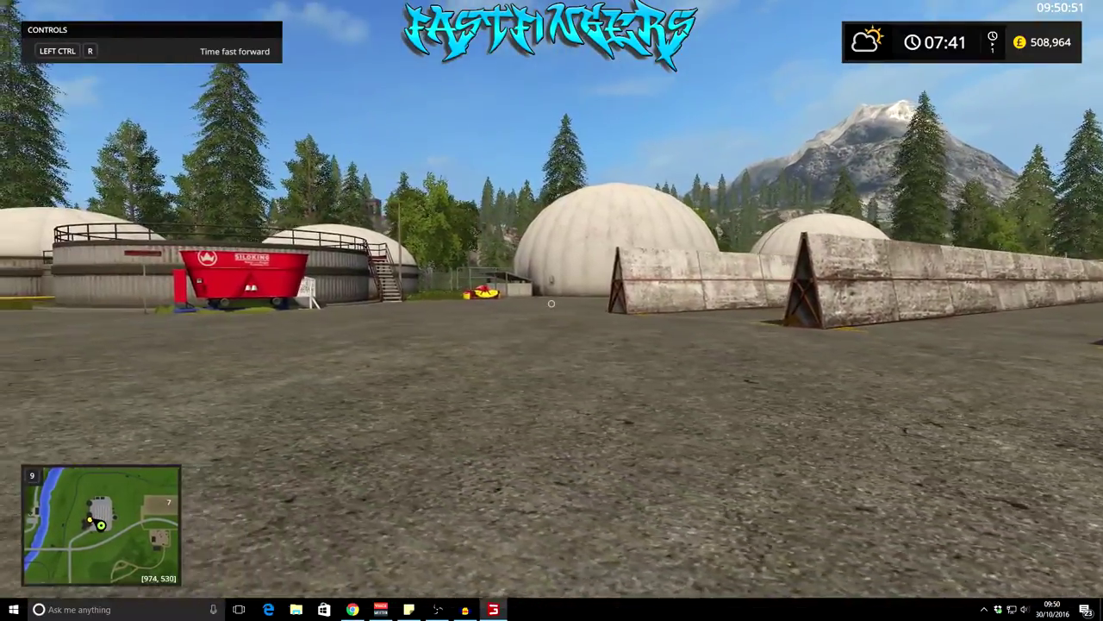
pyautogui.press('w')
pyautogui.press('w')
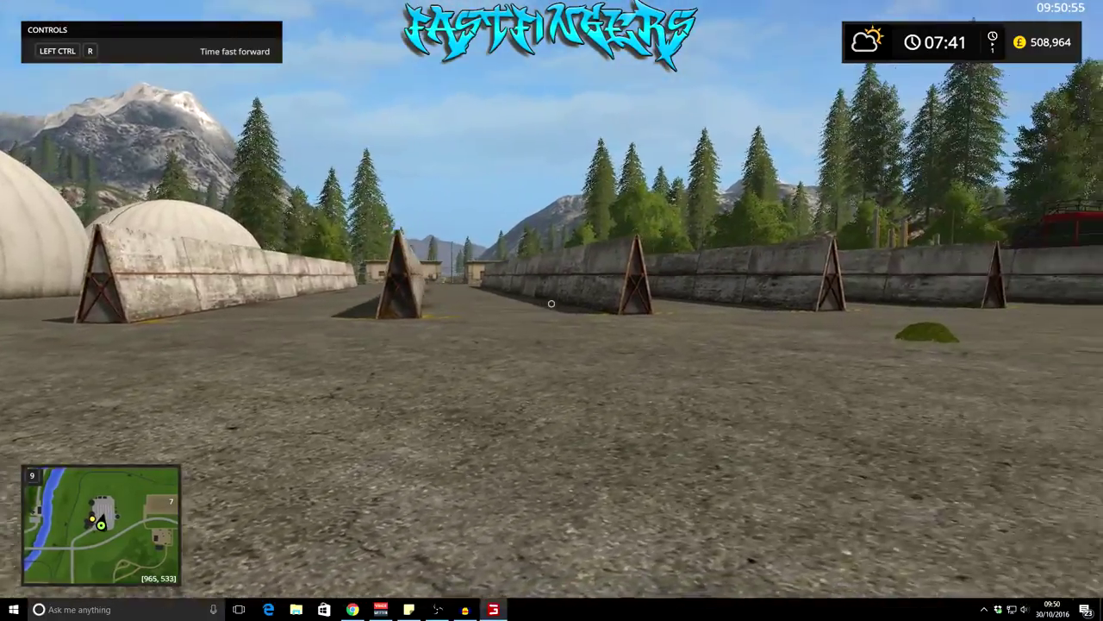
pyautogui.press('w')
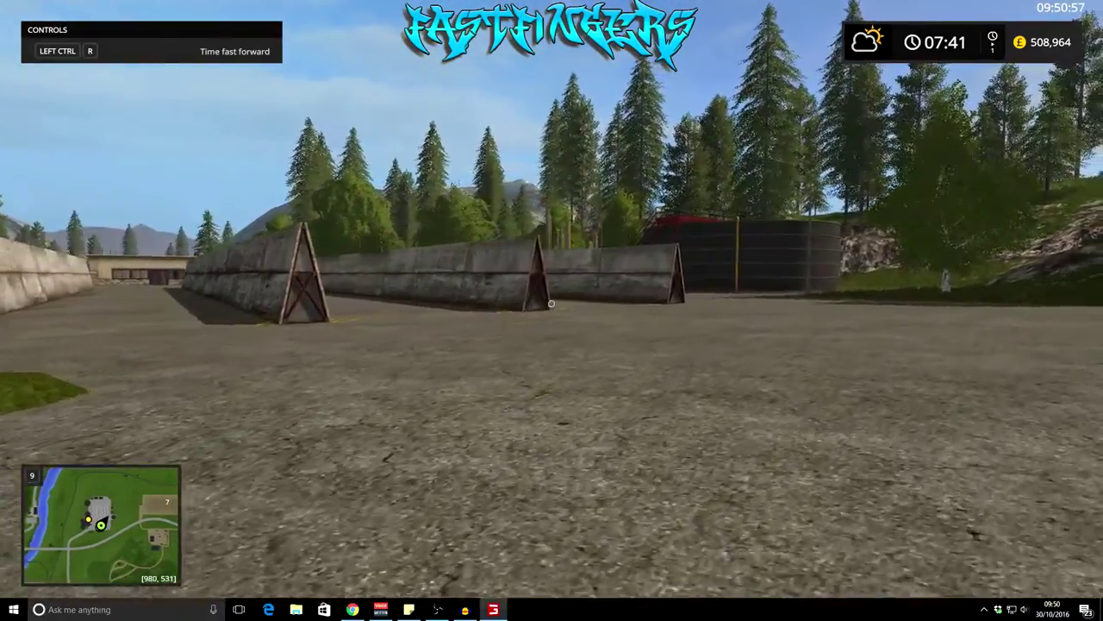
pyautogui.press('w')
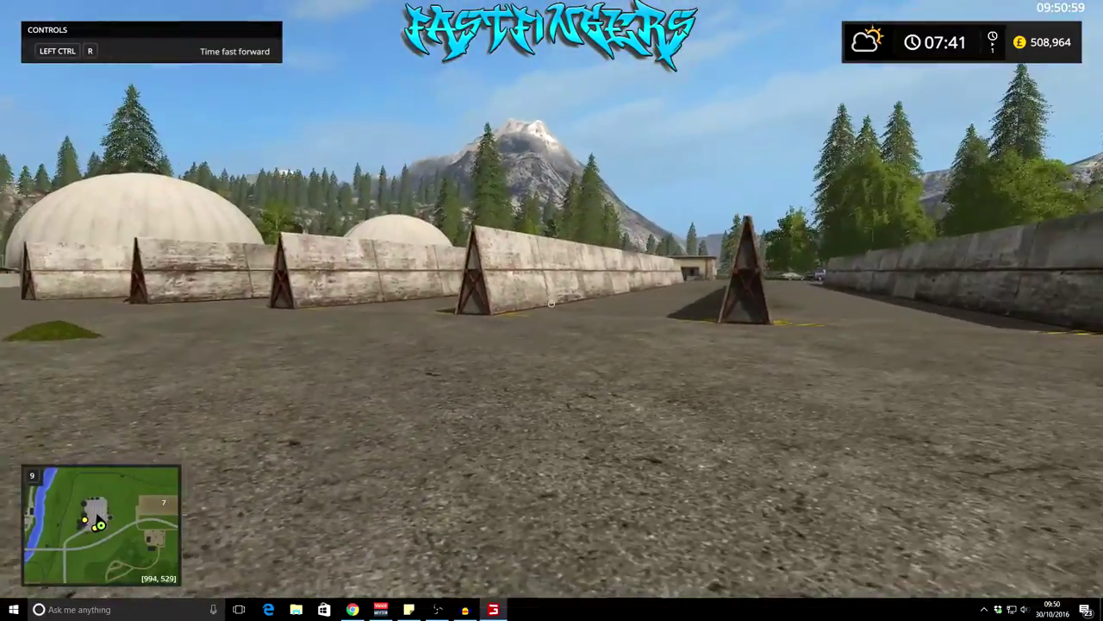